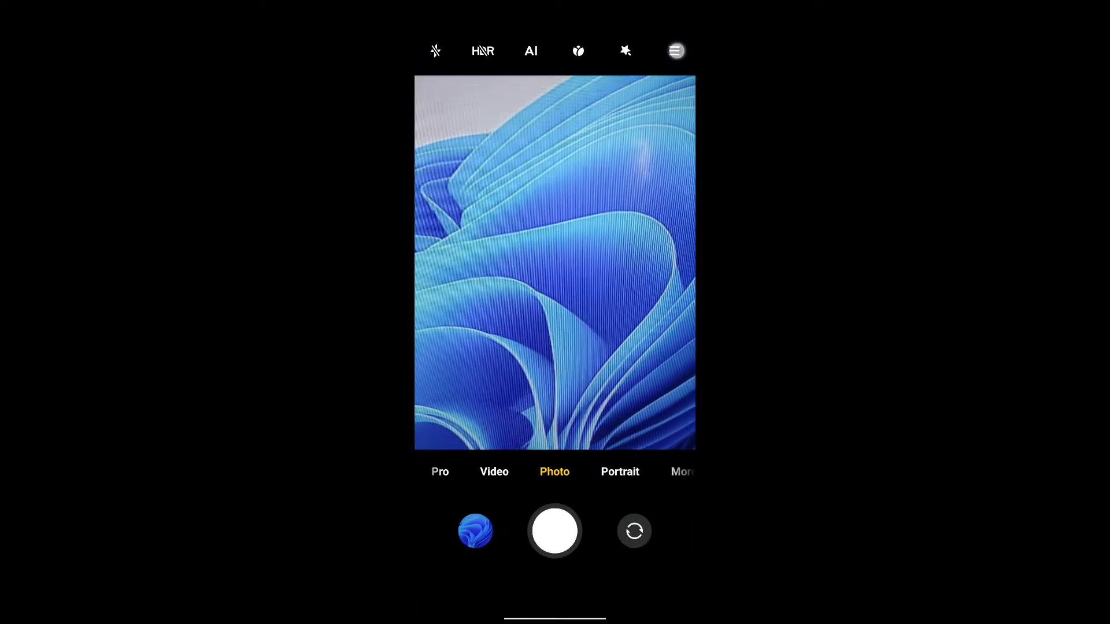
- Set the photo aspect ratio to Full in the camera's quick settings
click(675, 51)
click(642, 55)
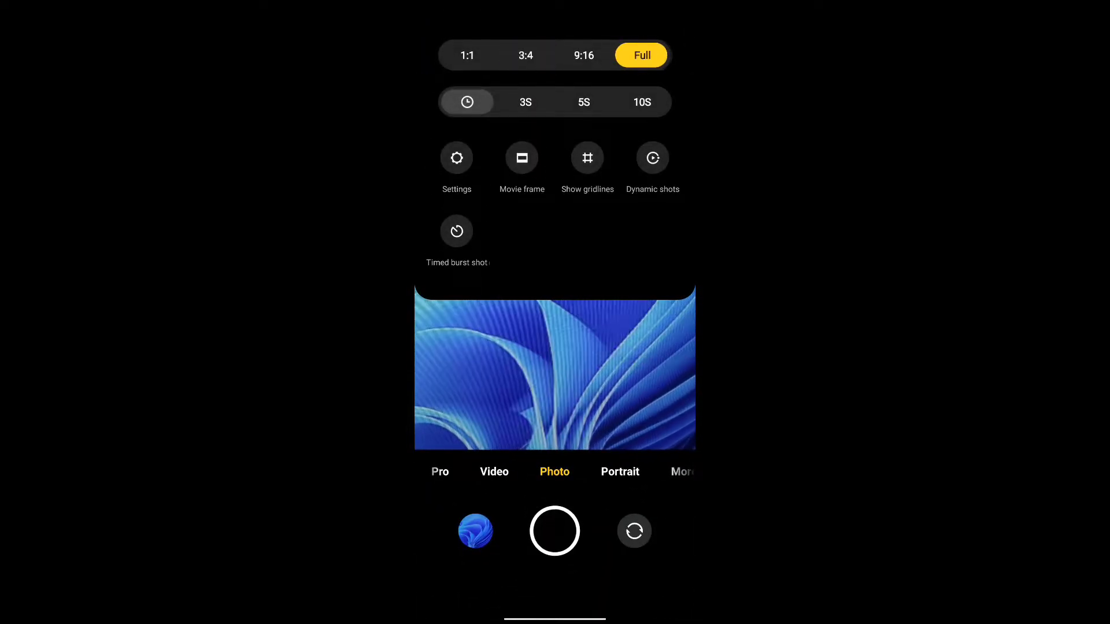
click(572, 382)
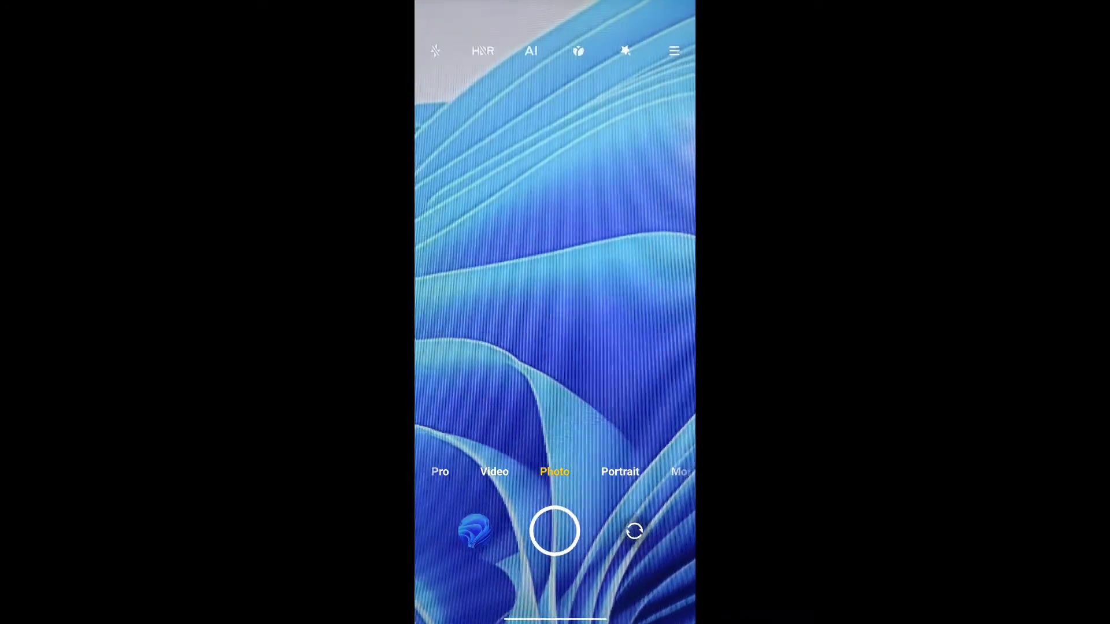
- Switch to Video mode and record a short test clip
click(494, 472)
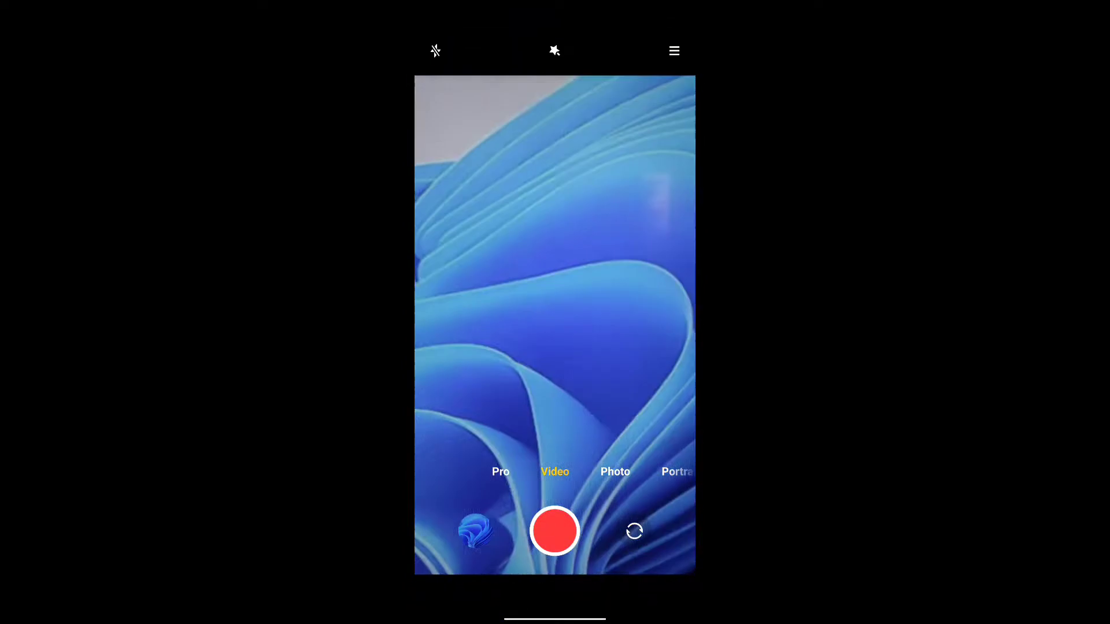
click(674, 51)
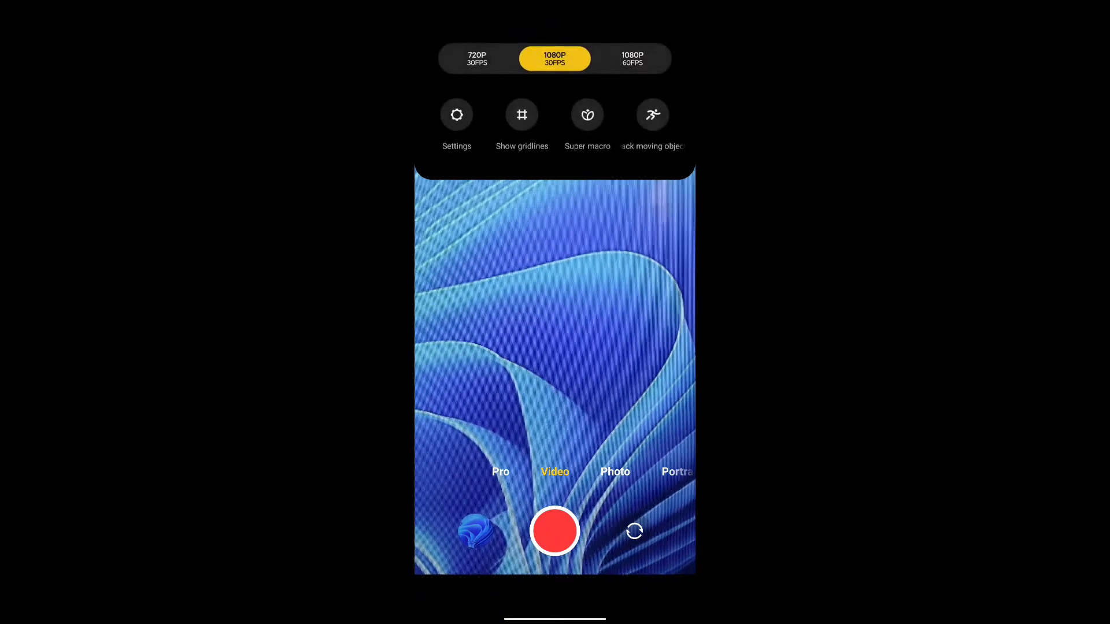
click(555, 347)
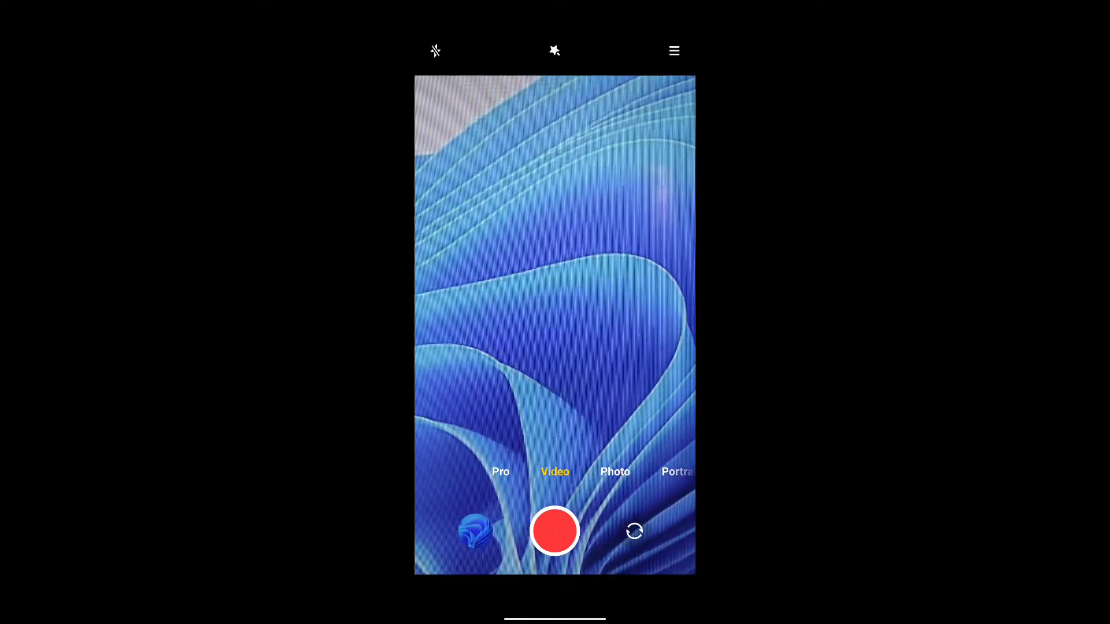
click(555, 531)
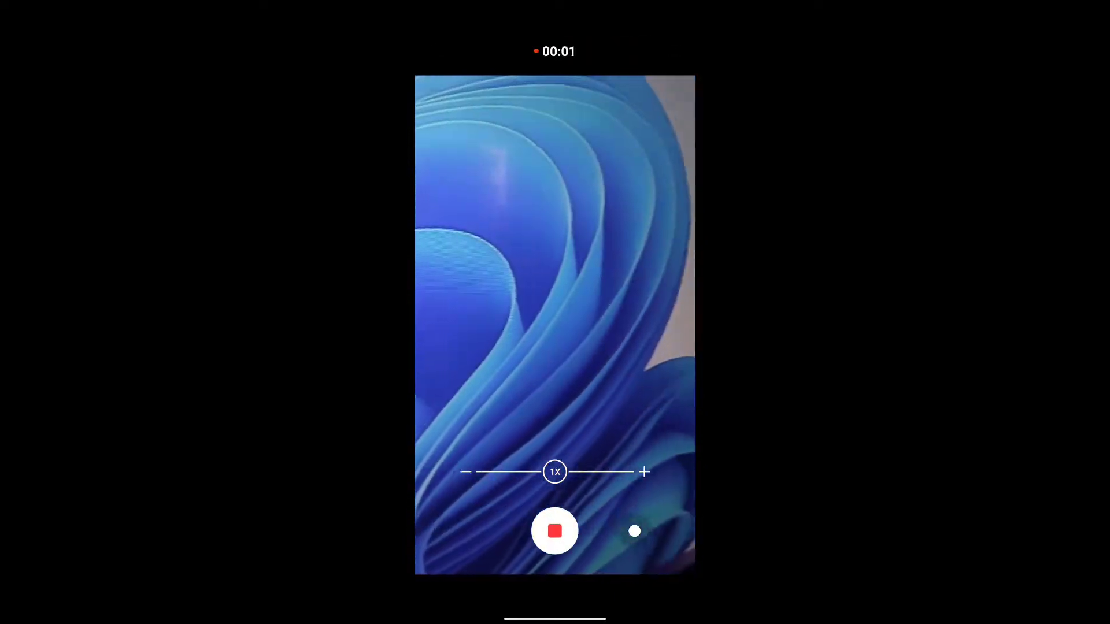
click(555, 531)
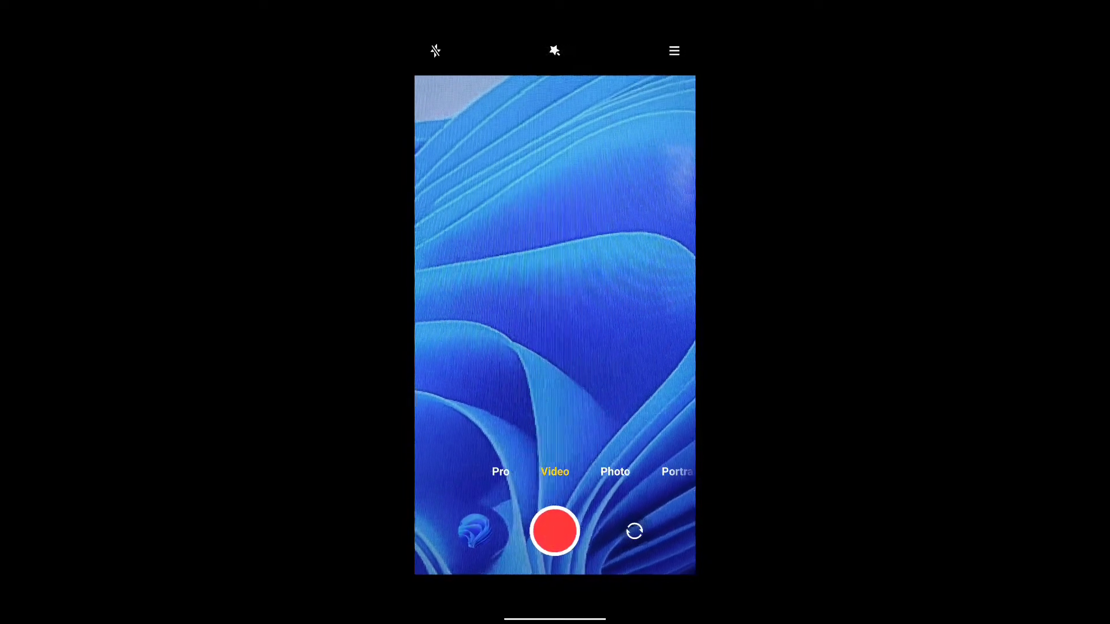
- Try Pro mode's white balance and ISO controls, then leave Pro mode
click(501, 472)
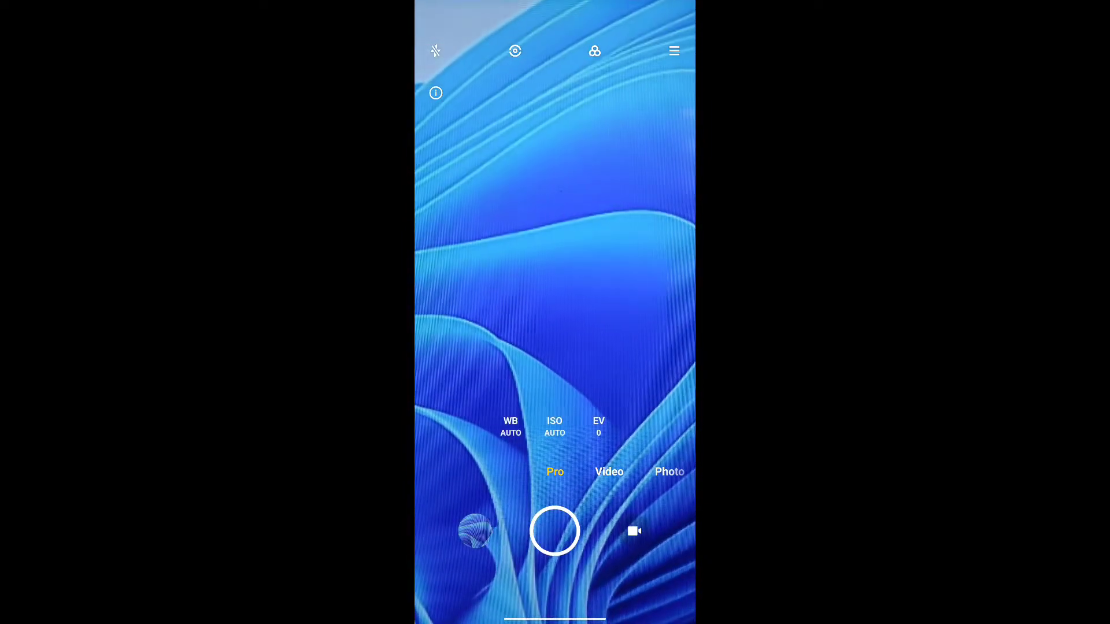
click(511, 427)
click(554, 426)
click(610, 471)
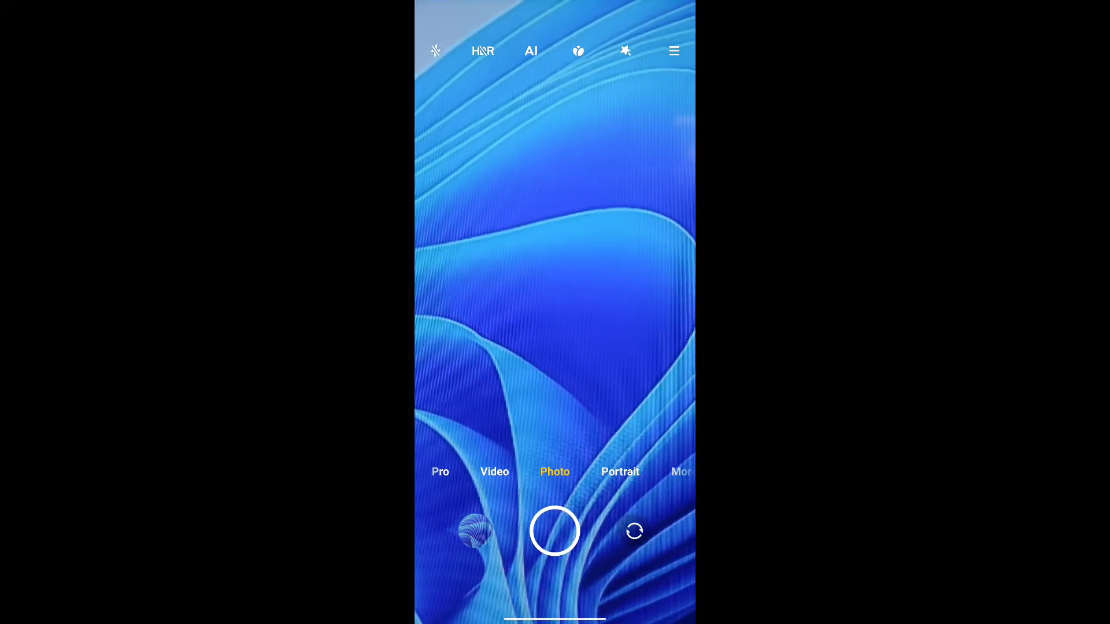
- Turn on AI camera scene detection and glance at the HDR and filter options
click(532, 50)
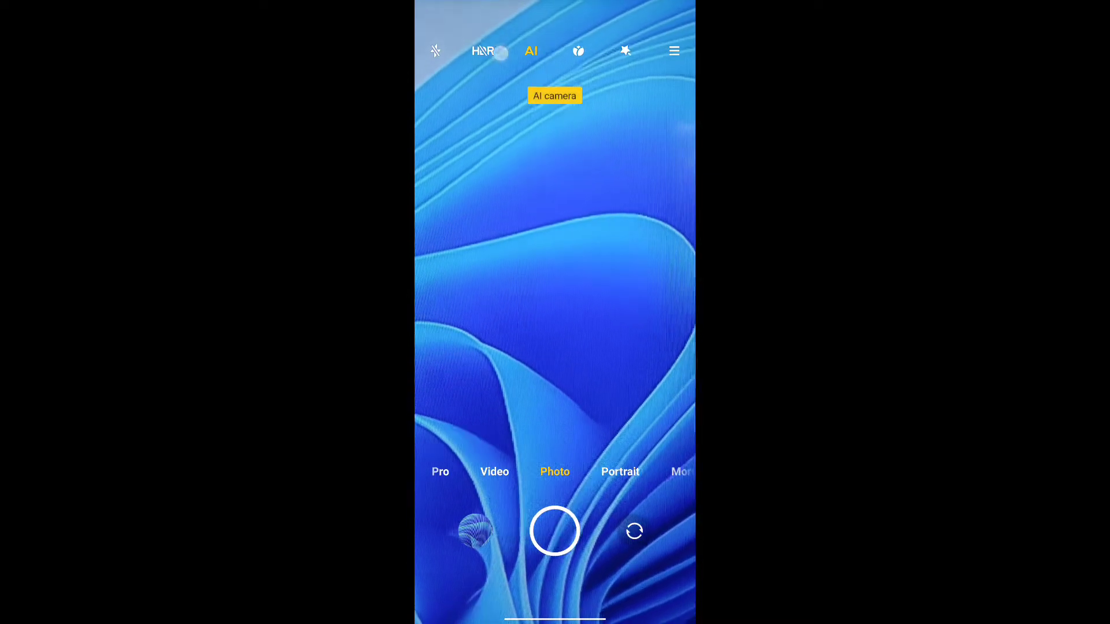
click(483, 51)
click(505, 51)
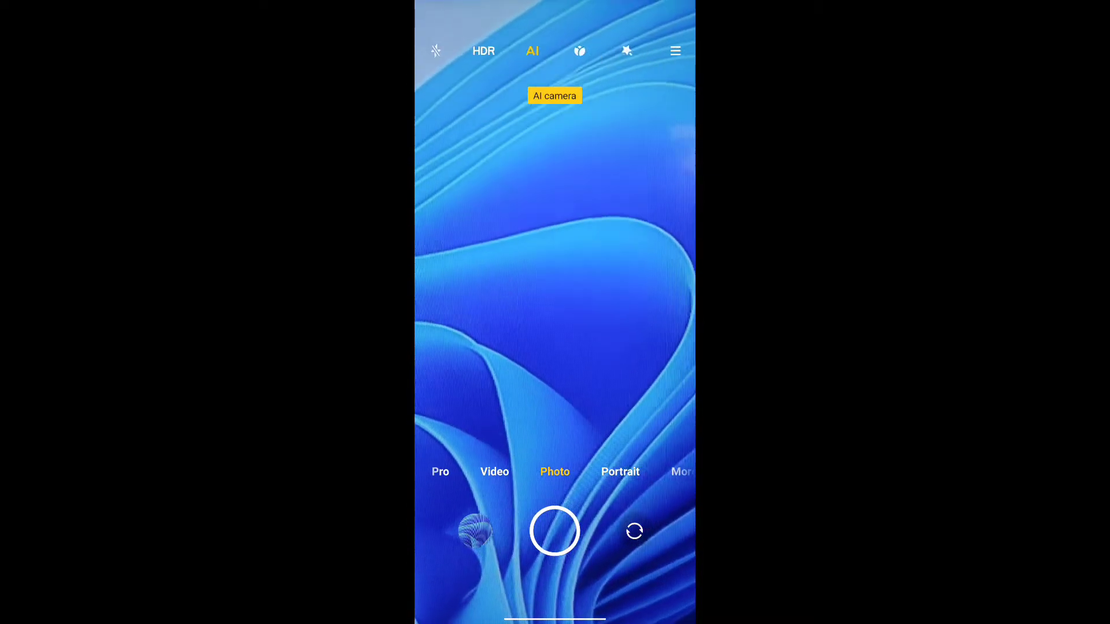
click(625, 50)
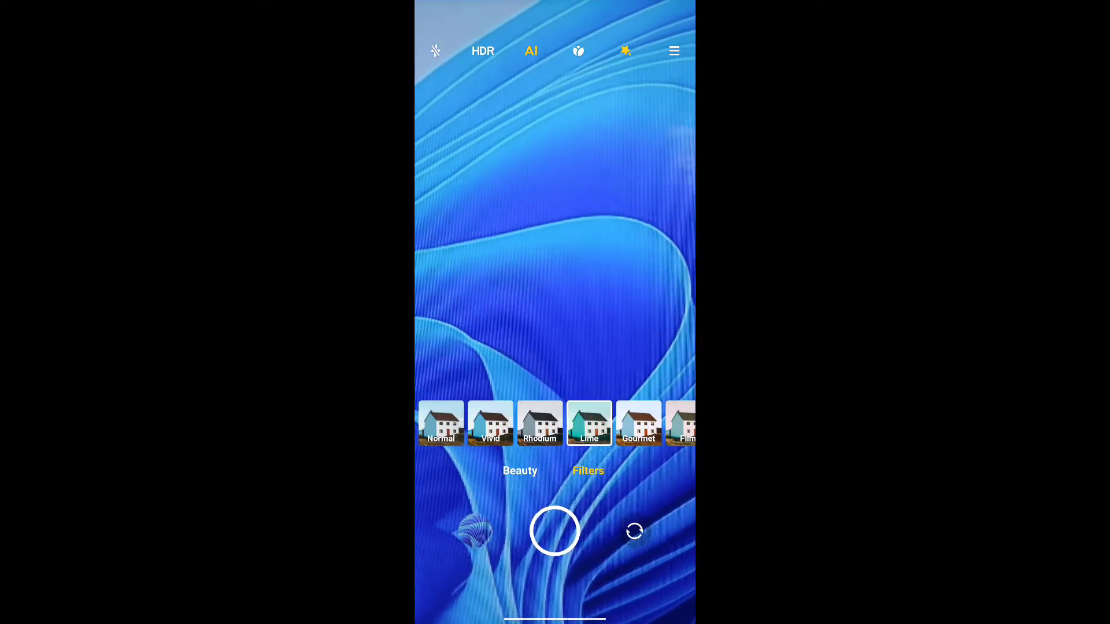
click(611, 320)
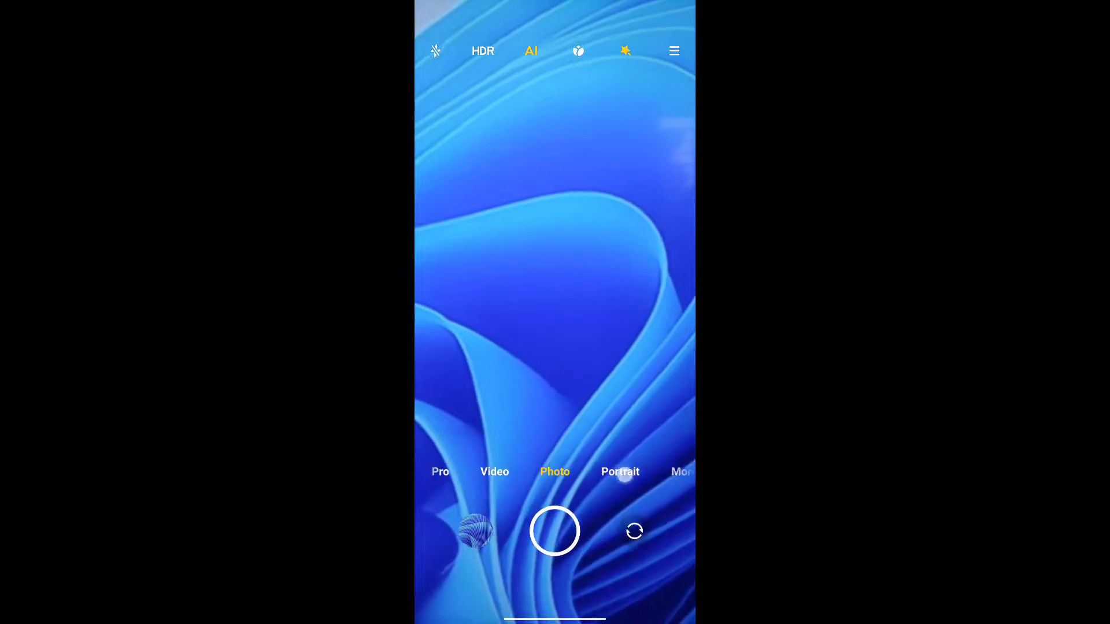
- Choose Night from the extra shooting modes and take a test shot
drag(618, 503, 556, 506)
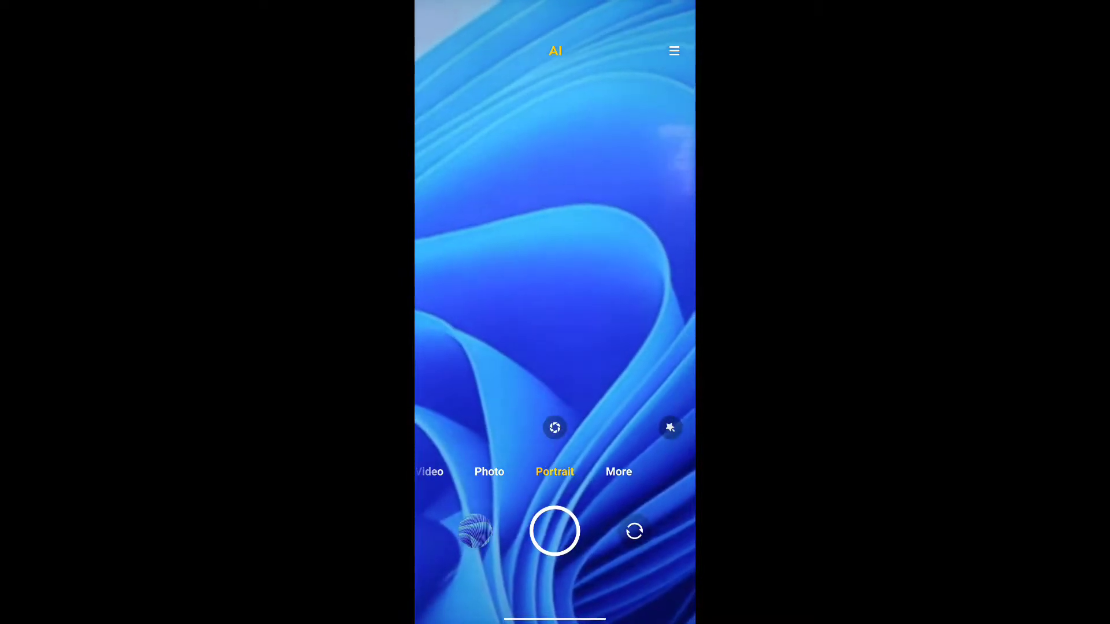
click(618, 472)
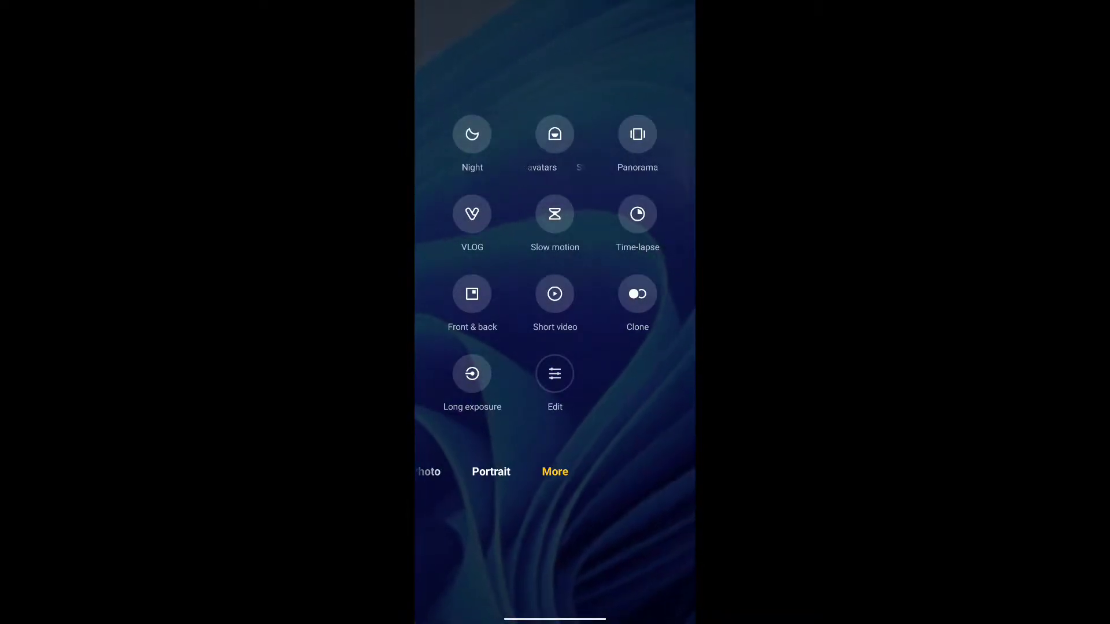
click(471, 133)
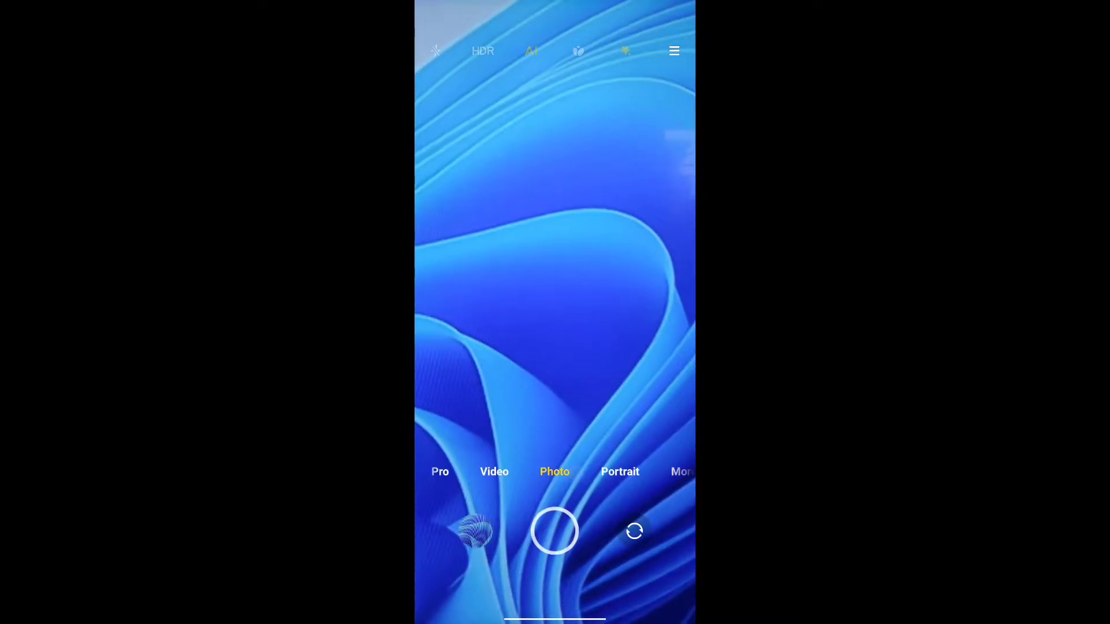
click(682, 472)
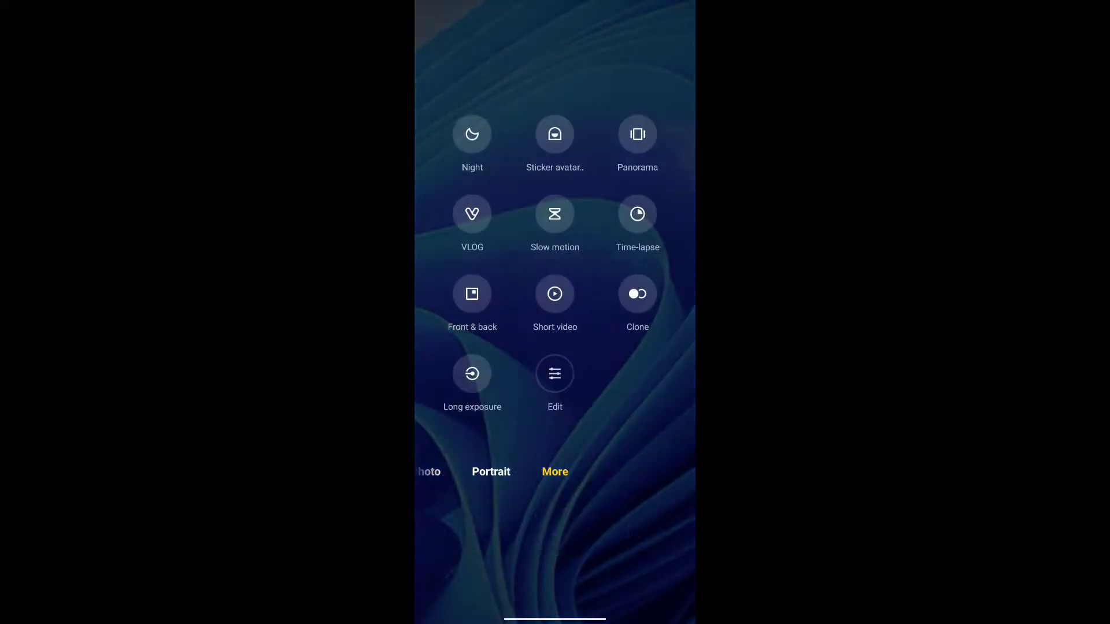
click(472, 133)
click(555, 531)
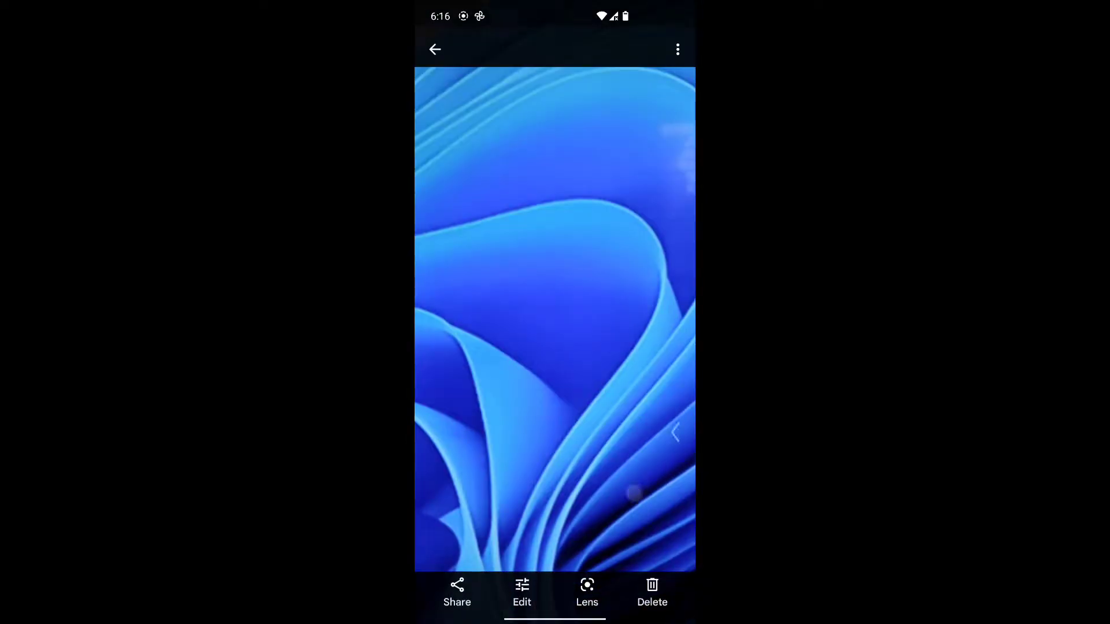
- Return from the photo viewer, browse the extra modes, and exit to the home screen
drag(693, 433, 673, 433)
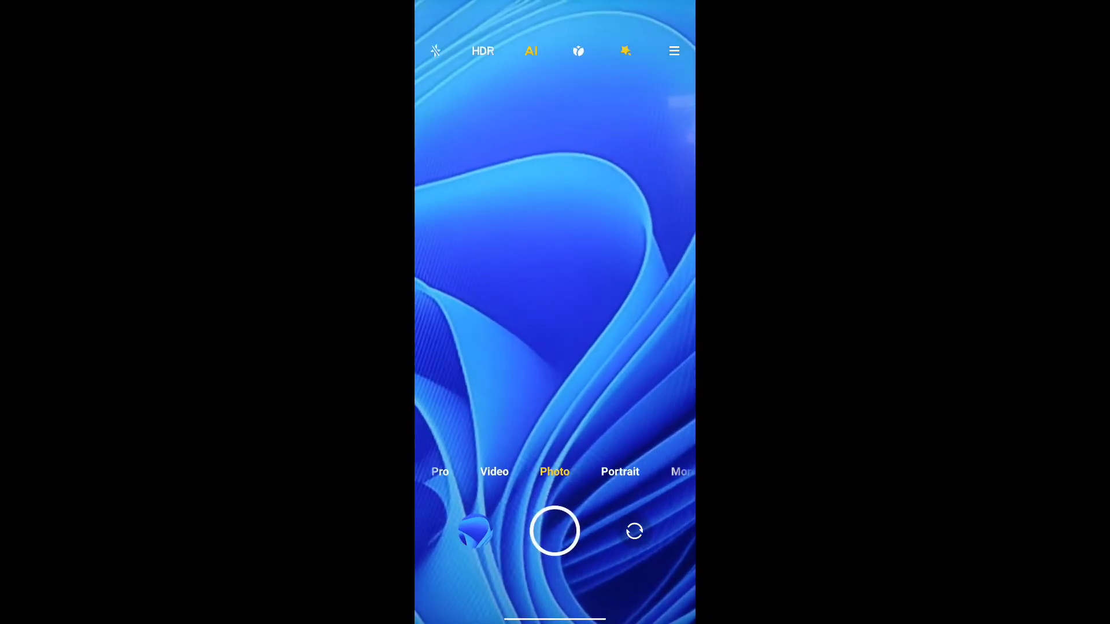
click(681, 471)
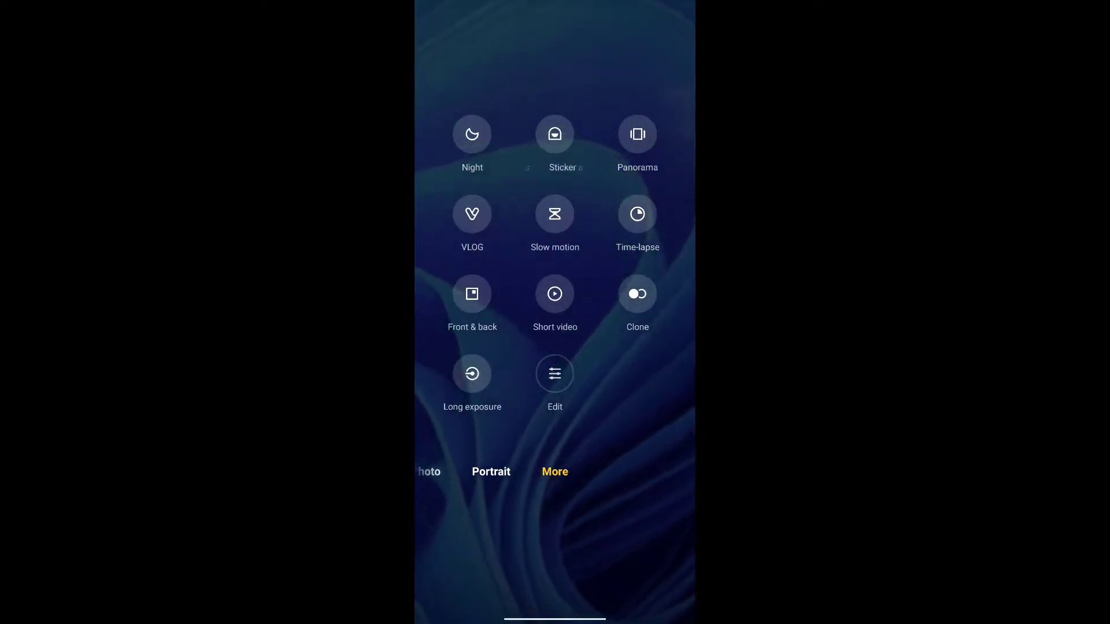
drag(555, 617, 555, 404)
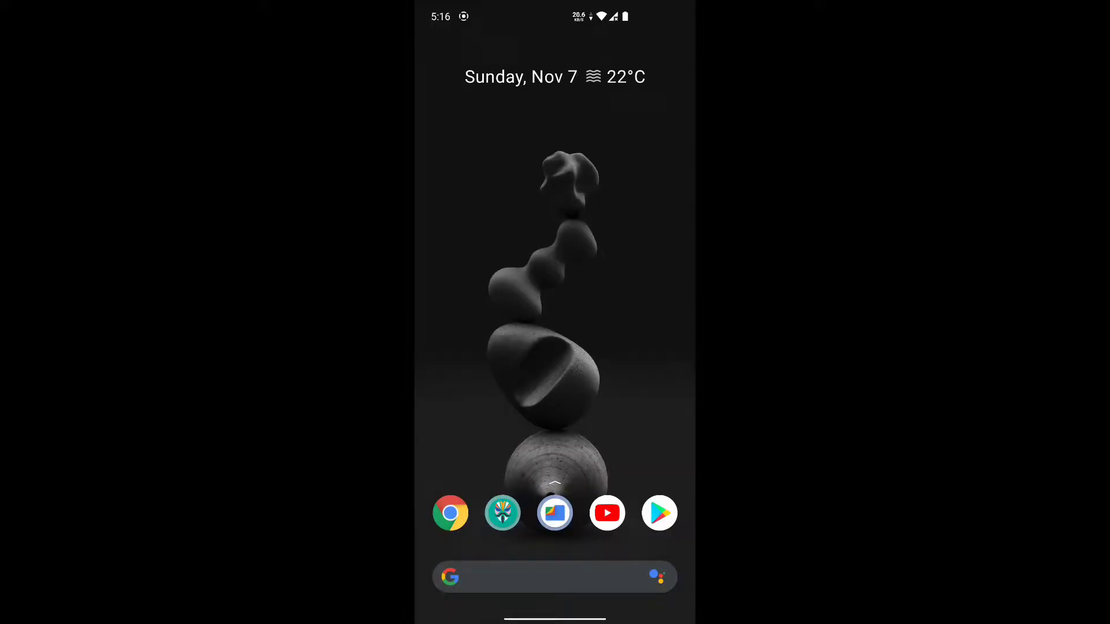
- Launch Magisk from the dock to confirm version 23.0, then dismiss it from recents
mouse_move(636, 289)
mouse_down()
mouse_move(463, 289)
mouse_move(636, 289)
mouse_up()
click(503, 512)
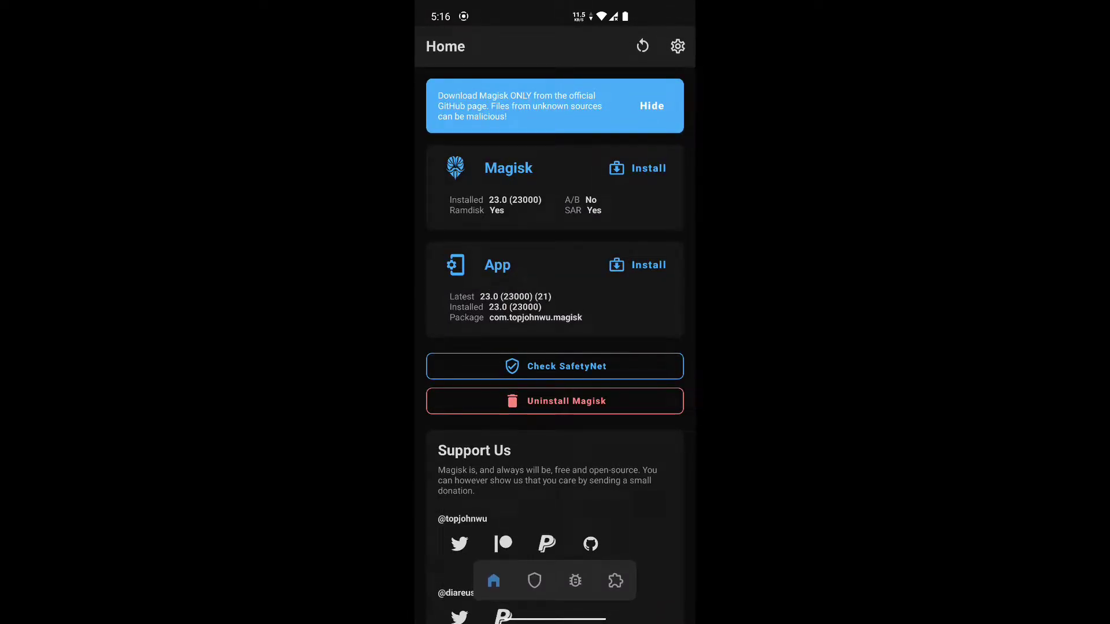
drag(554, 618, 555, 404)
drag(555, 289, 555, 58)
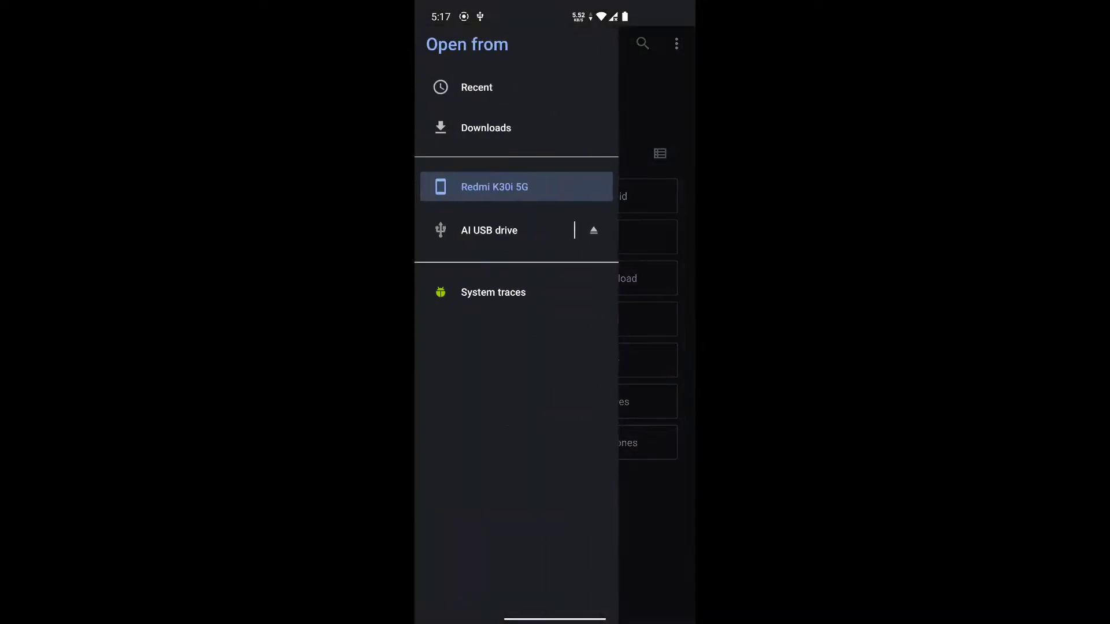
- Flash the ANXCamera zip from the AI USB drive as a Magisk module
click(489, 230)
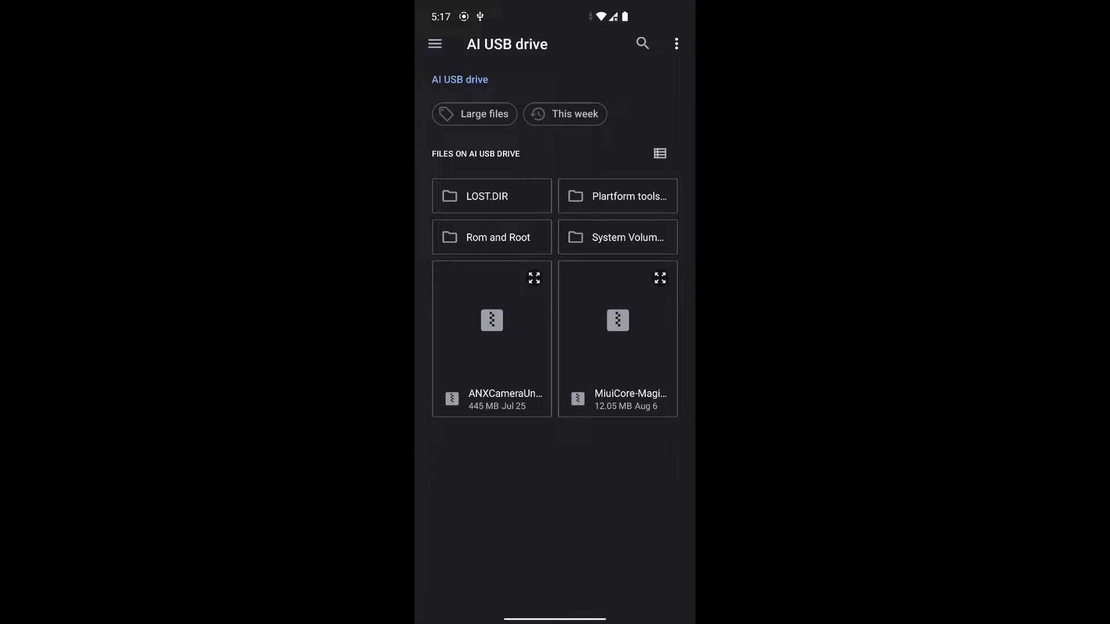
click(618, 338)
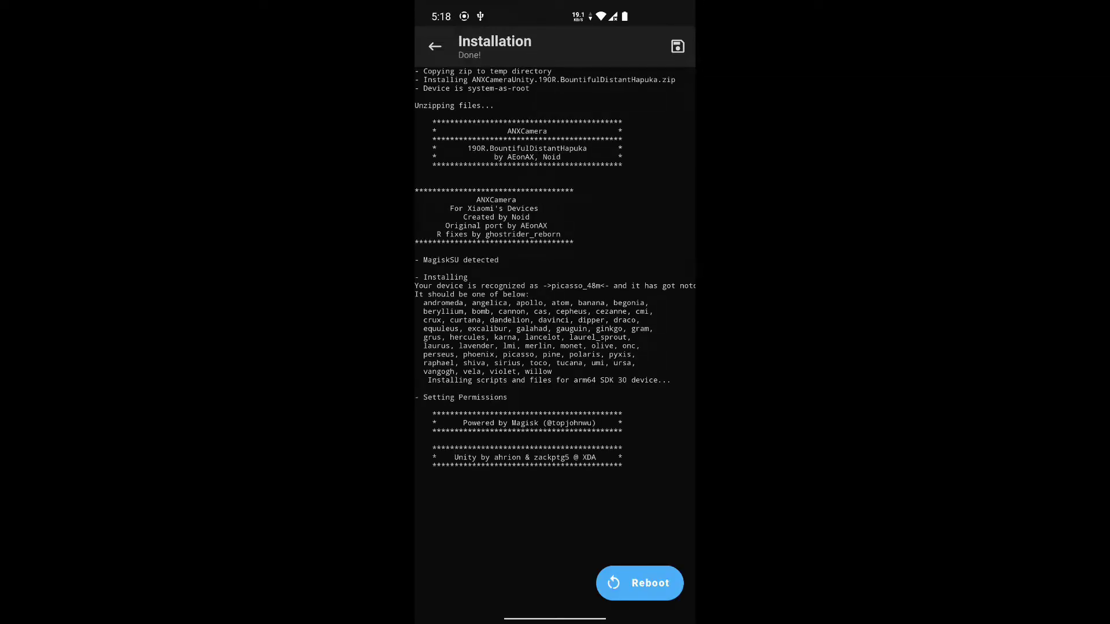
- Search 'anx pro' in the Play Store and install ANXCamera Pro
key(super)
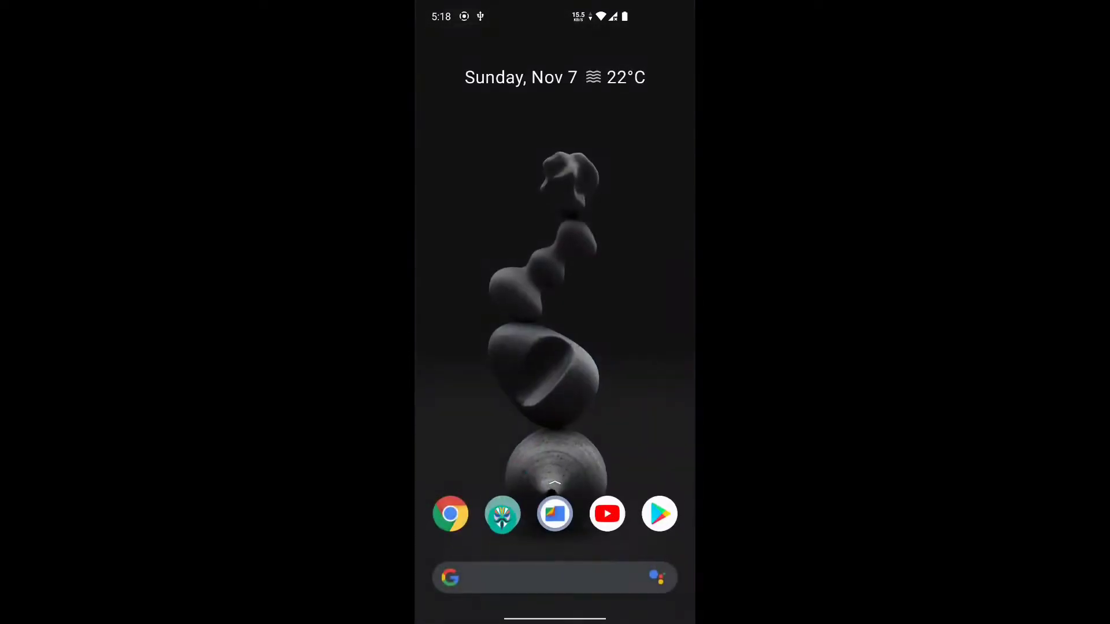
click(659, 513)
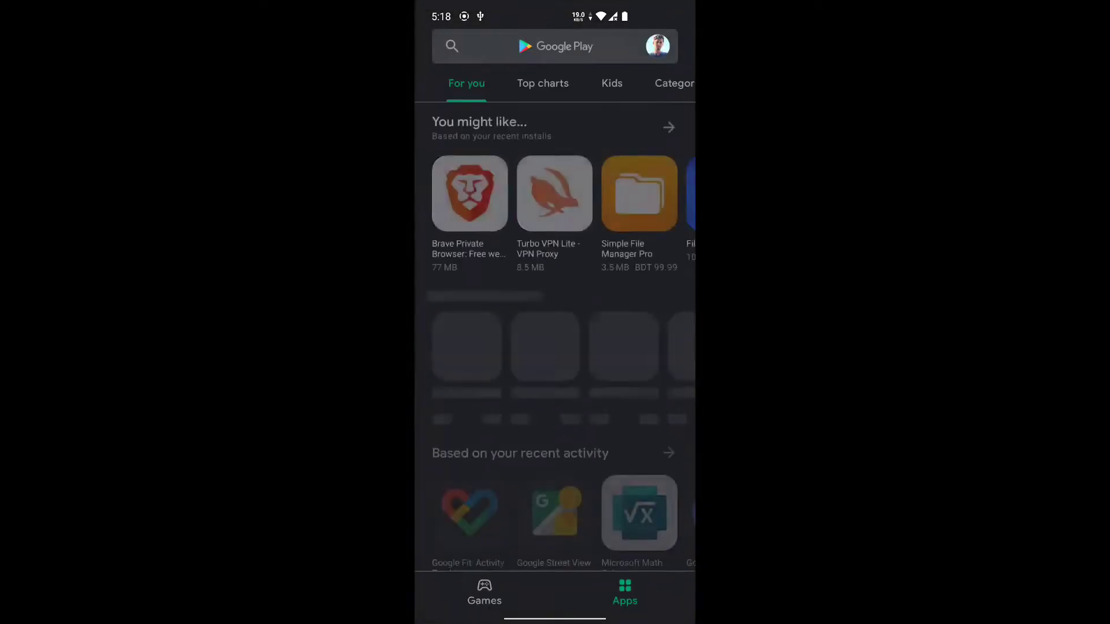
click(544, 44)
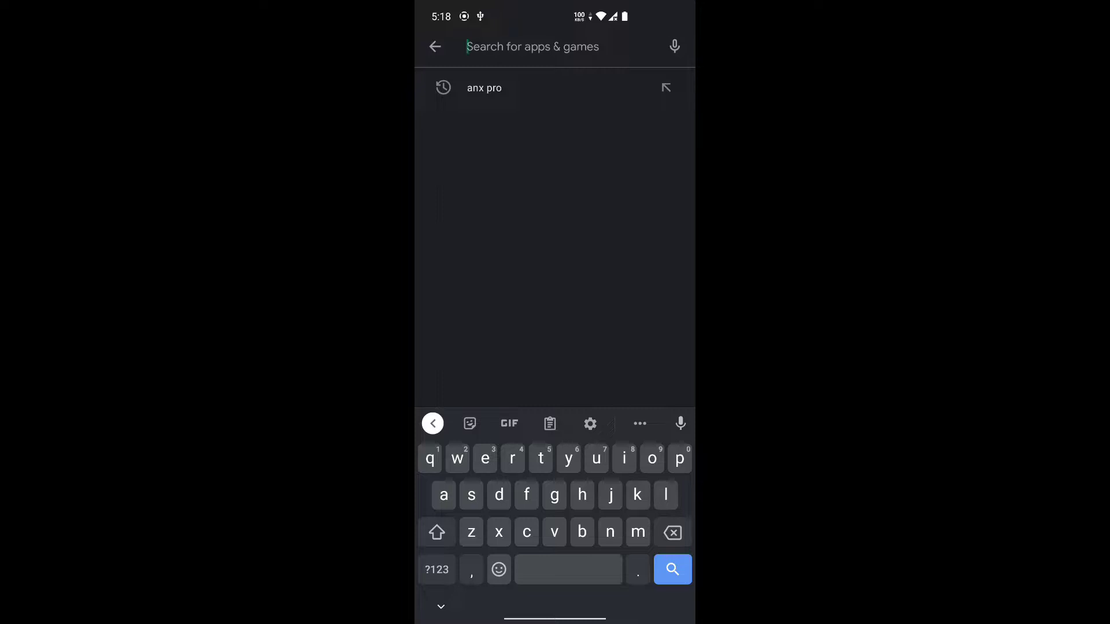
click(484, 88)
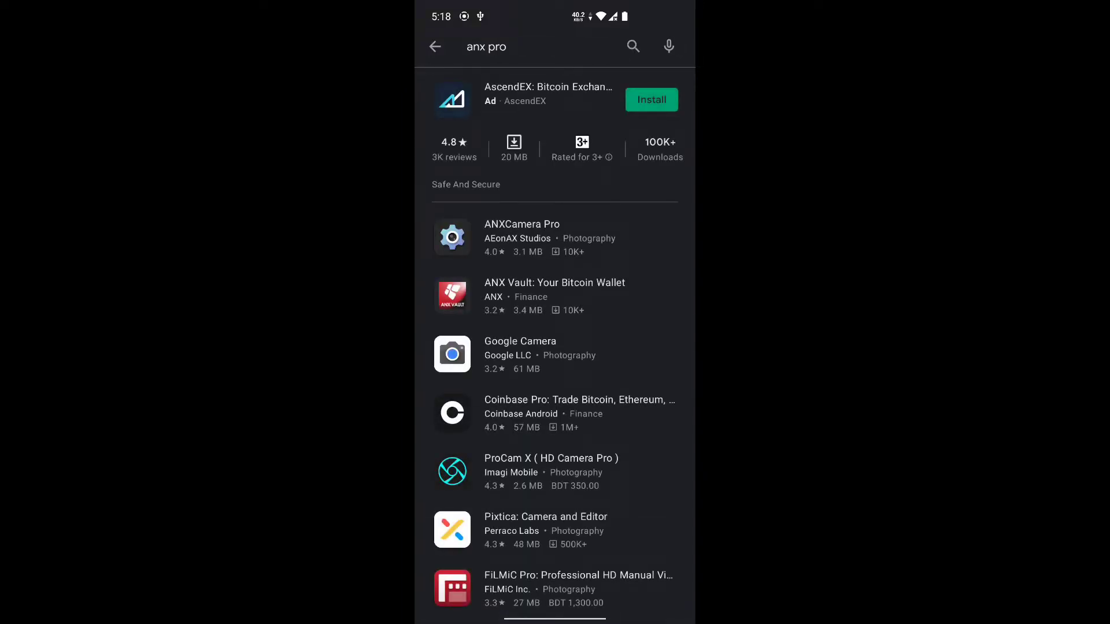
click(522, 237)
click(555, 210)
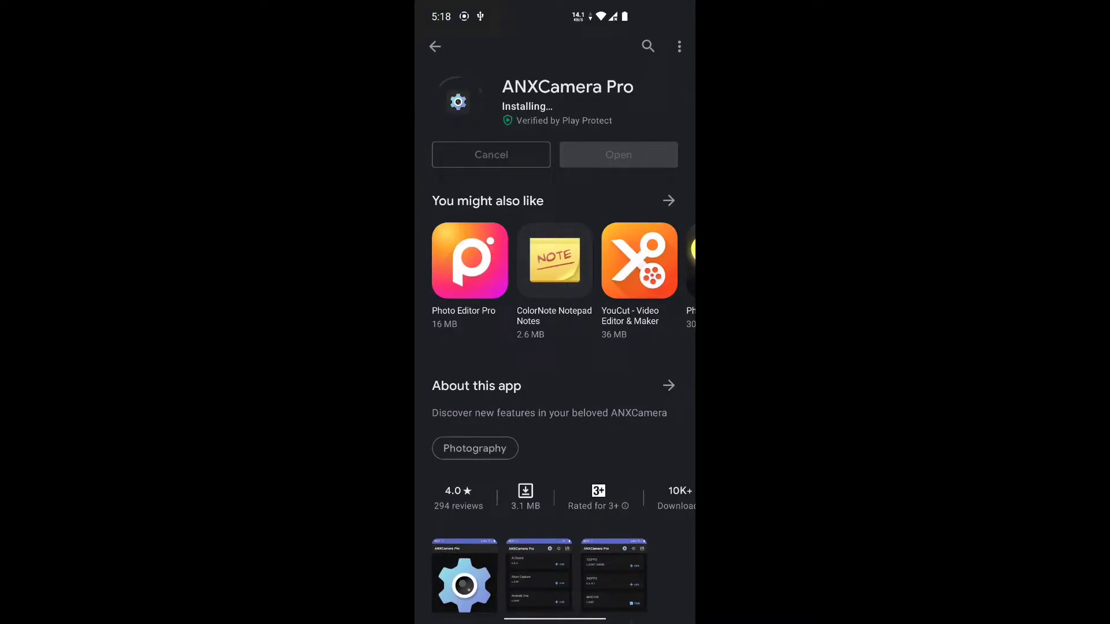
drag(555, 619, 555, 405)
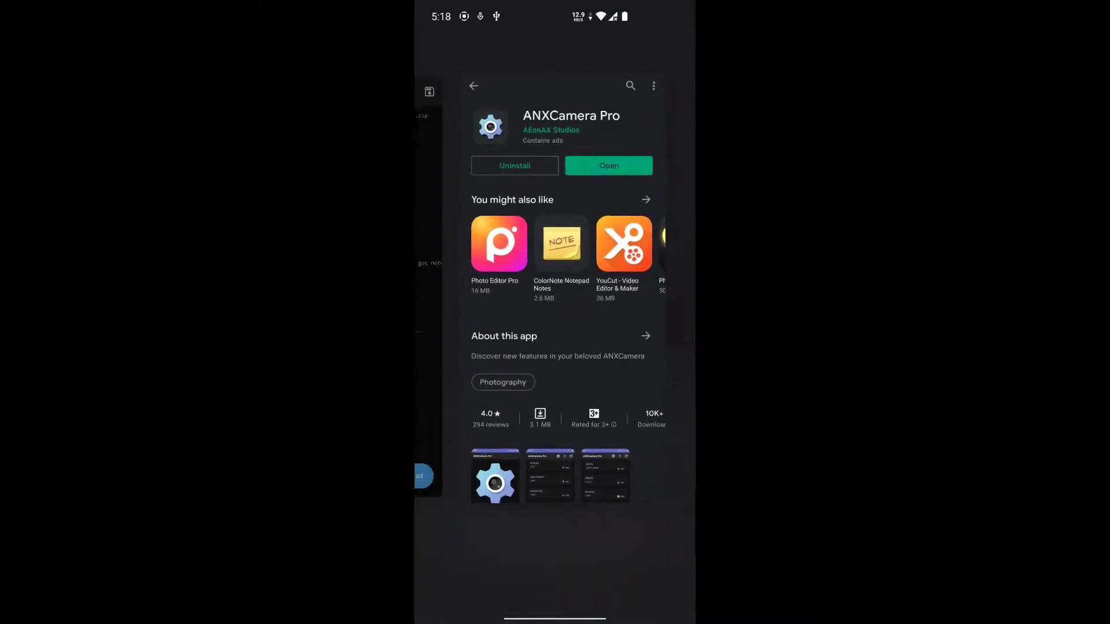
- Review ANXCamera's camera, files and microphone permissions, then return to its app info
click(555, 297)
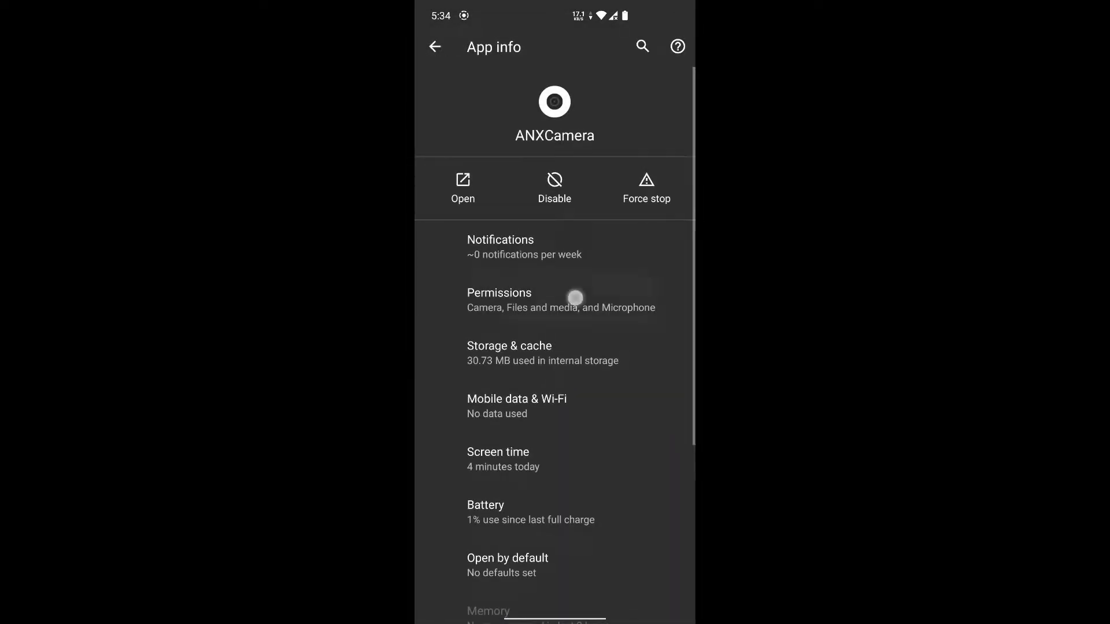
click(576, 298)
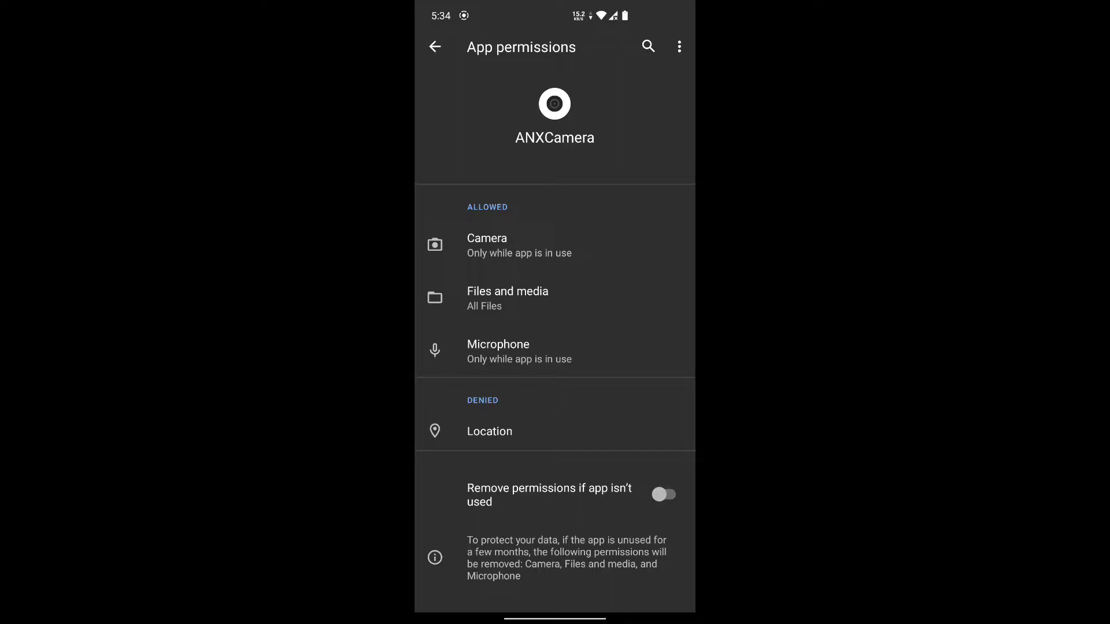
drag(669, 377, 619, 439)
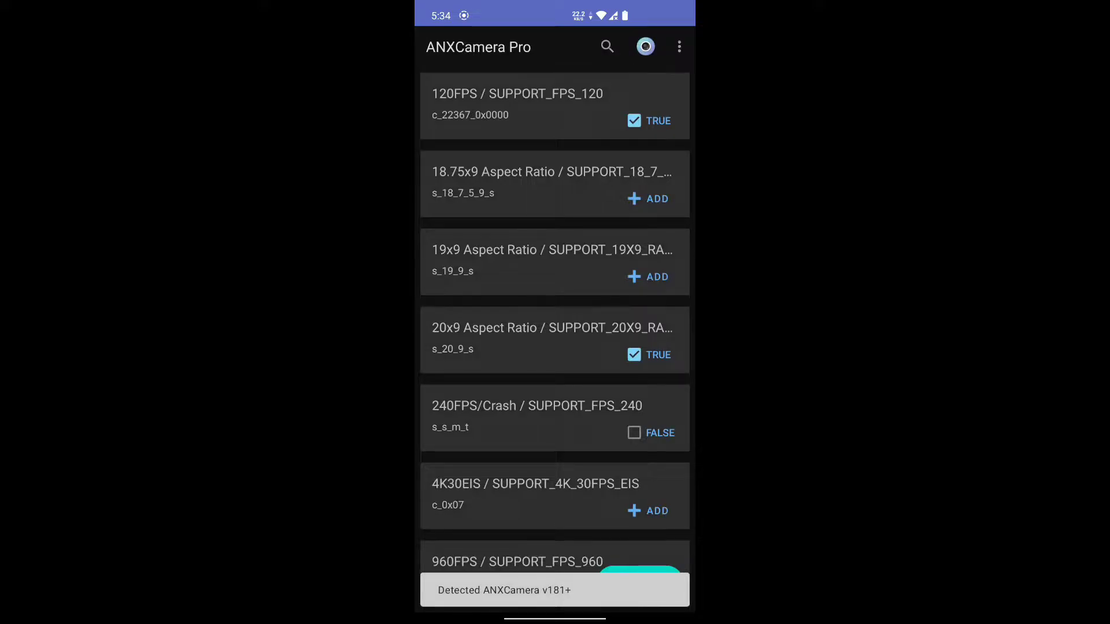
- Enable the 4K30EIS and AI / SUPPORT_BACK_AI_SCENE features
drag(578, 503, 634, 343)
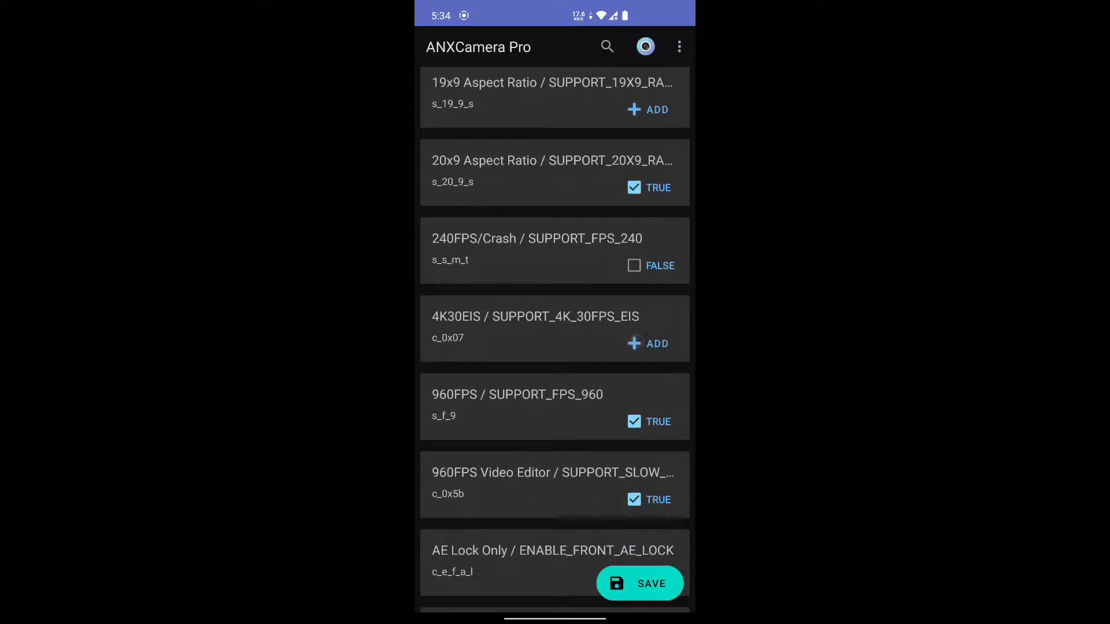
click(647, 343)
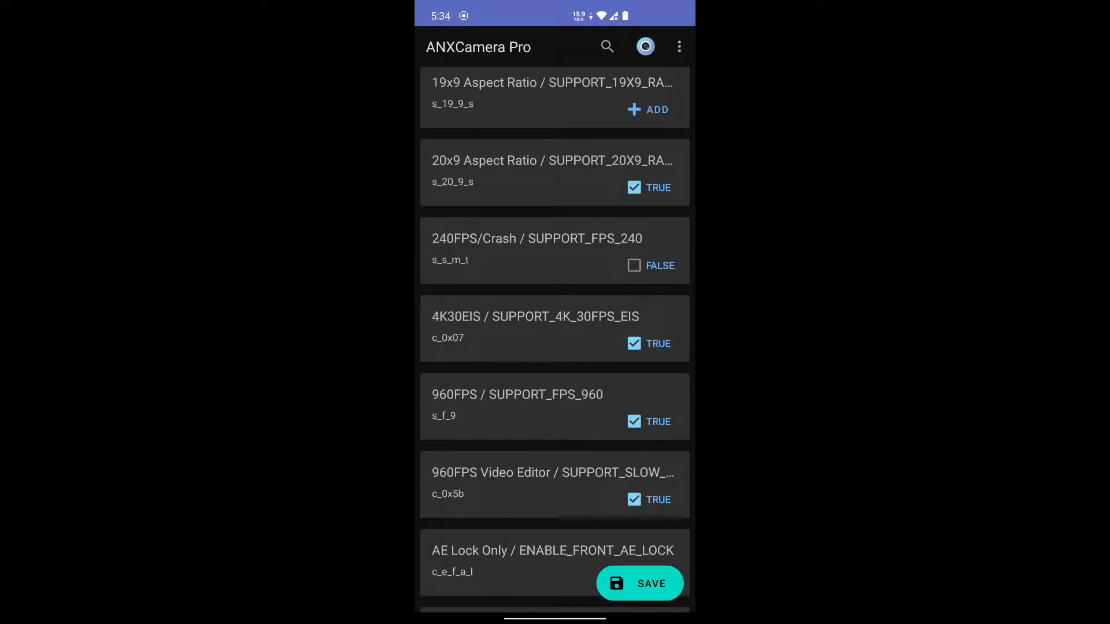
mouse_move(612, 459)
mouse_down()
mouse_move(637, 364)
mouse_move(679, 289)
mouse_up()
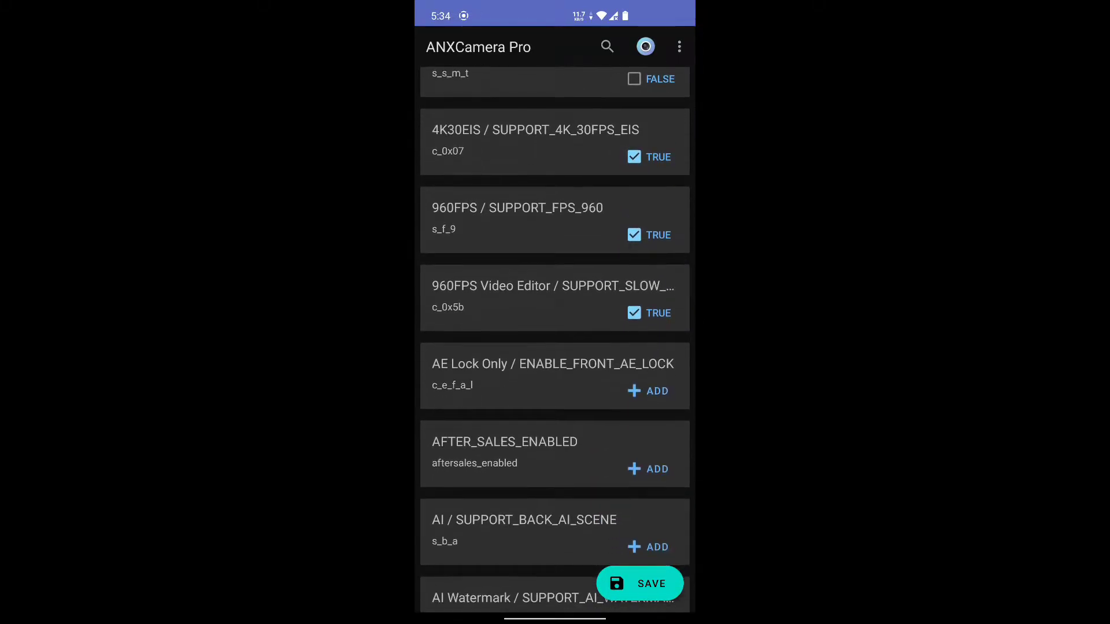
drag(601, 485, 640, 354)
mouse_move(622, 466)
mouse_down()
mouse_move(629, 359)
mouse_move(600, 449)
mouse_move(607, 424)
mouse_up()
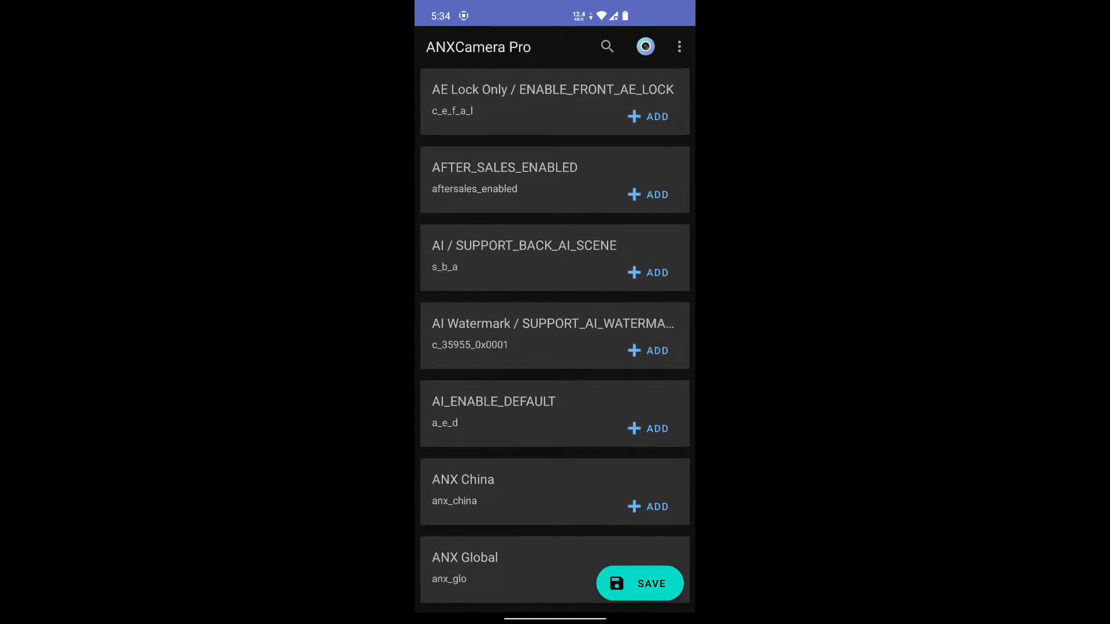
click(647, 272)
- Scroll down through the remaining feature flags and back near the top
drag(613, 467, 615, 401)
drag(606, 462, 604, 391)
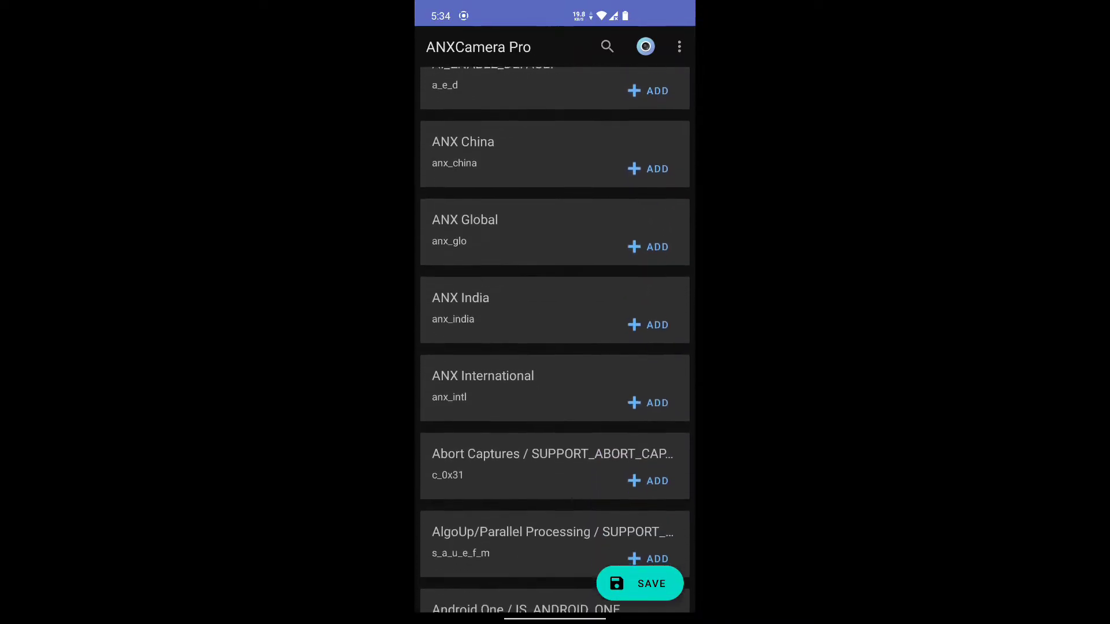
mouse_move(610, 468)
mouse_down()
mouse_move(606, 393)
mouse_move(597, 456)
mouse_move(630, 365)
mouse_up()
drag(589, 481, 621, 389)
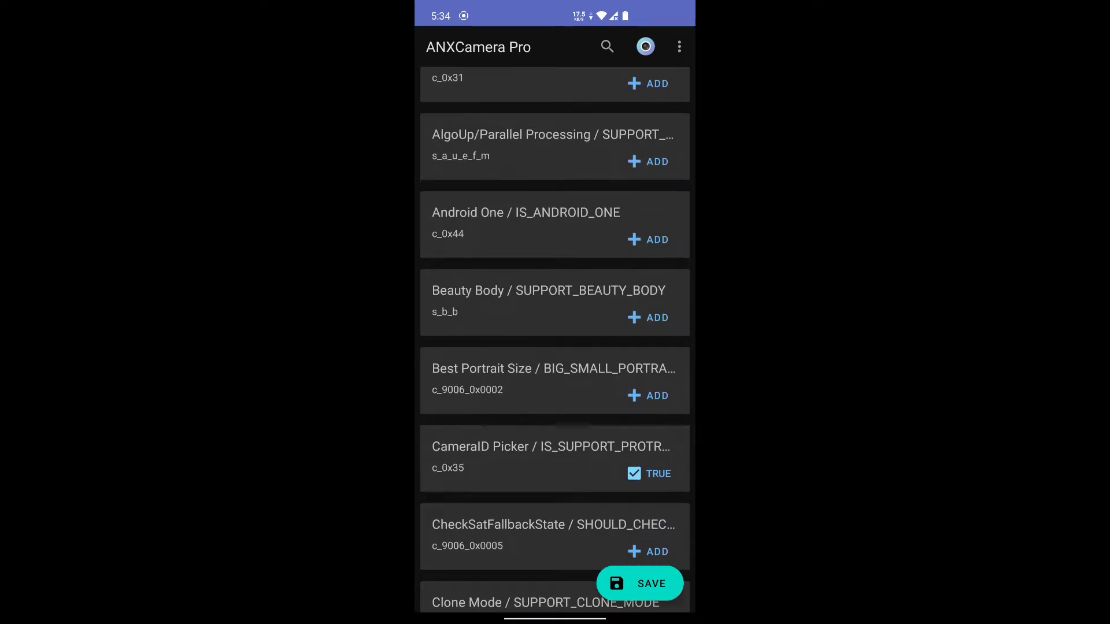
mouse_move(562, 551)
mouse_down()
mouse_move(584, 436)
mouse_move(614, 389)
mouse_up()
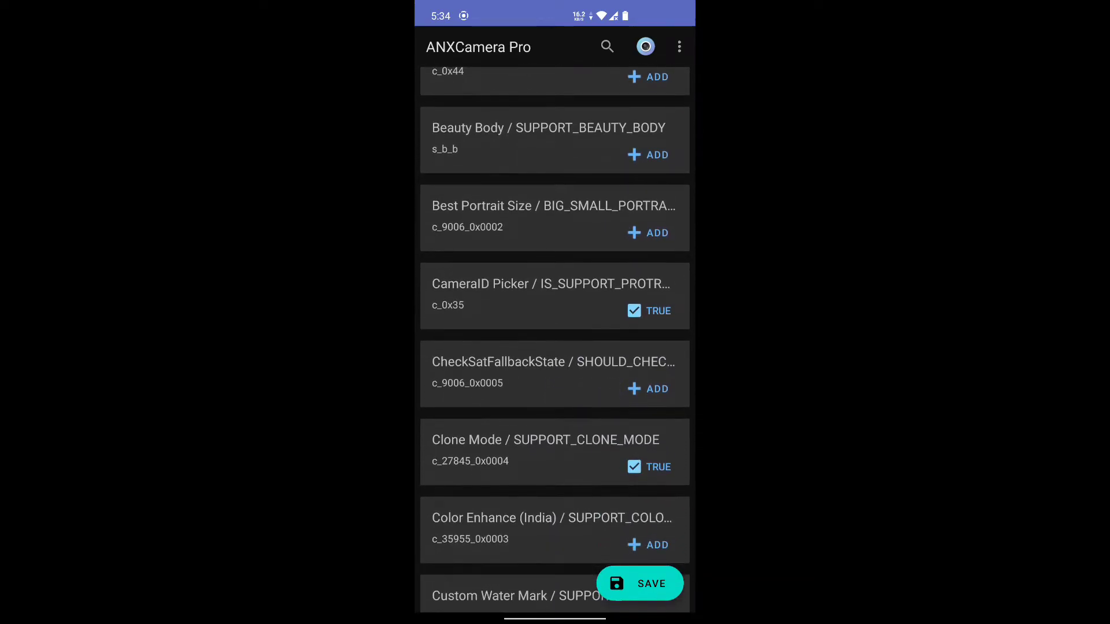
drag(575, 529, 604, 405)
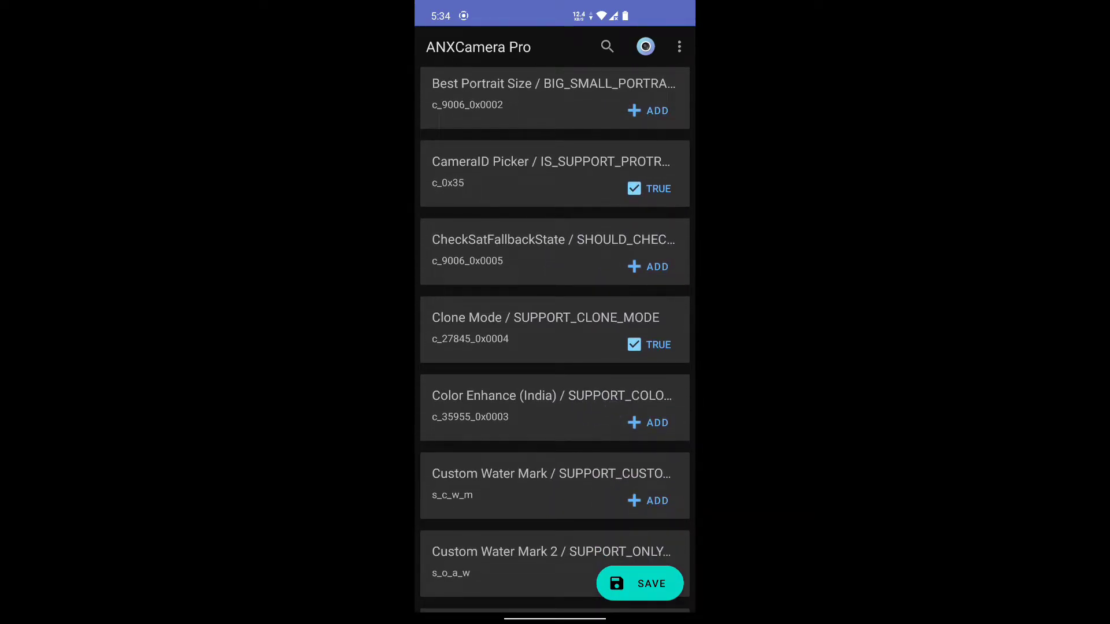
drag(578, 528, 632, 358)
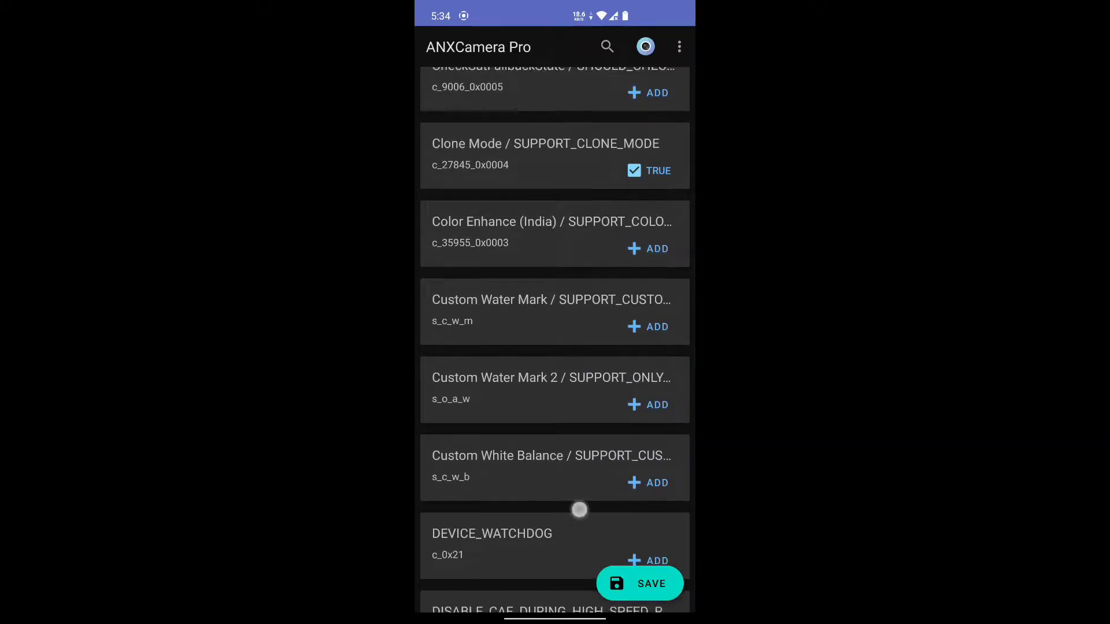
drag(580, 511, 592, 394)
drag(588, 524, 593, 436)
drag(572, 524, 607, 419)
drag(595, 478, 598, 347)
drag(597, 470, 632, 354)
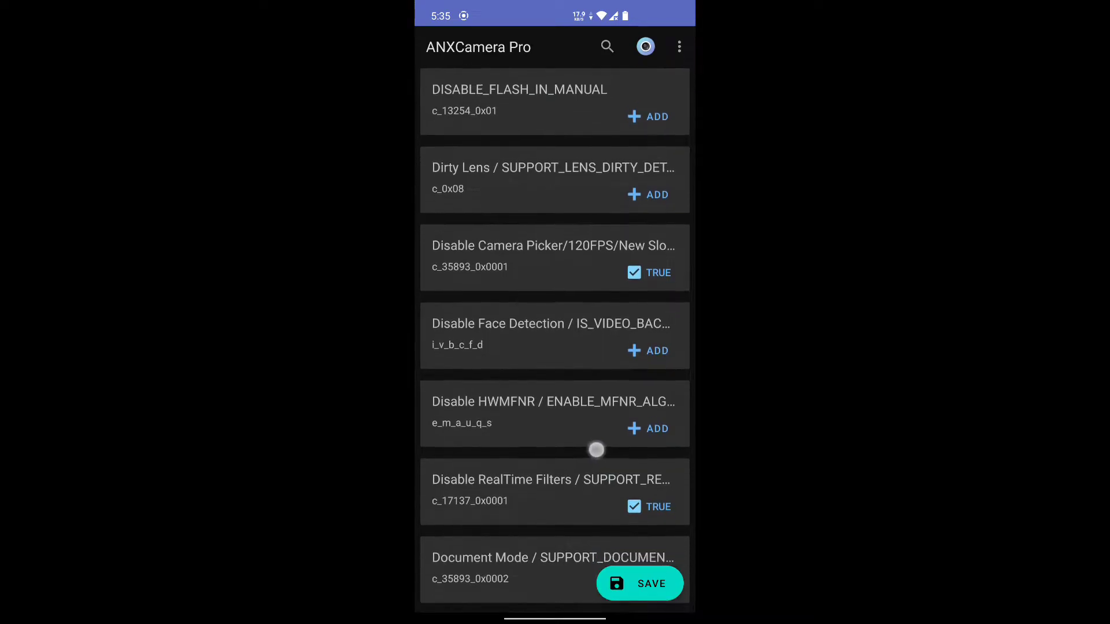
drag(596, 450, 598, 447)
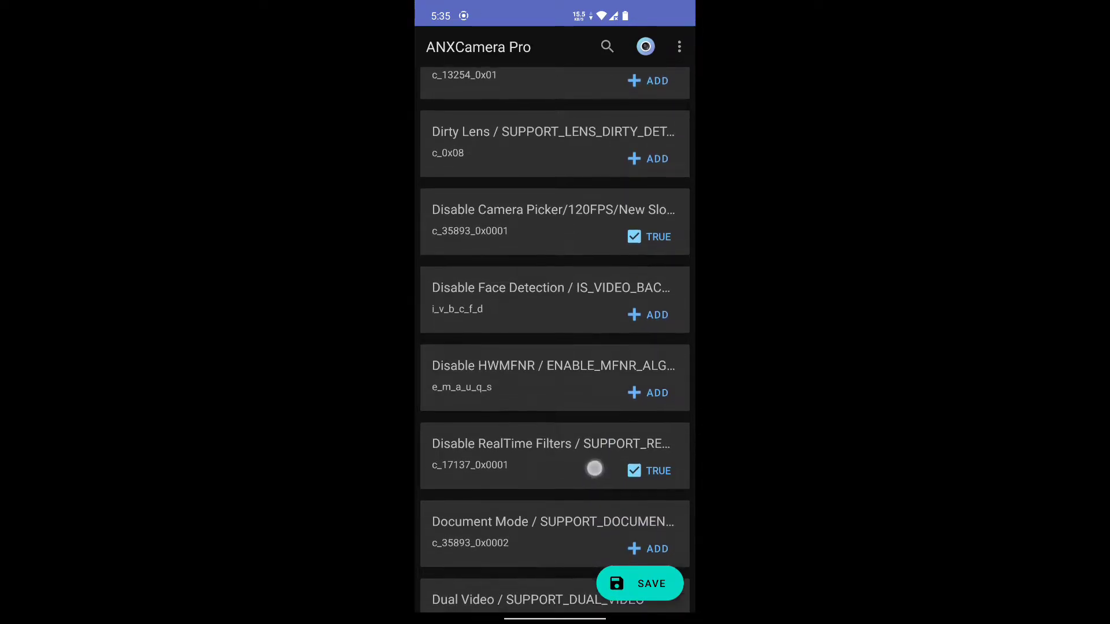
drag(593, 474, 594, 476)
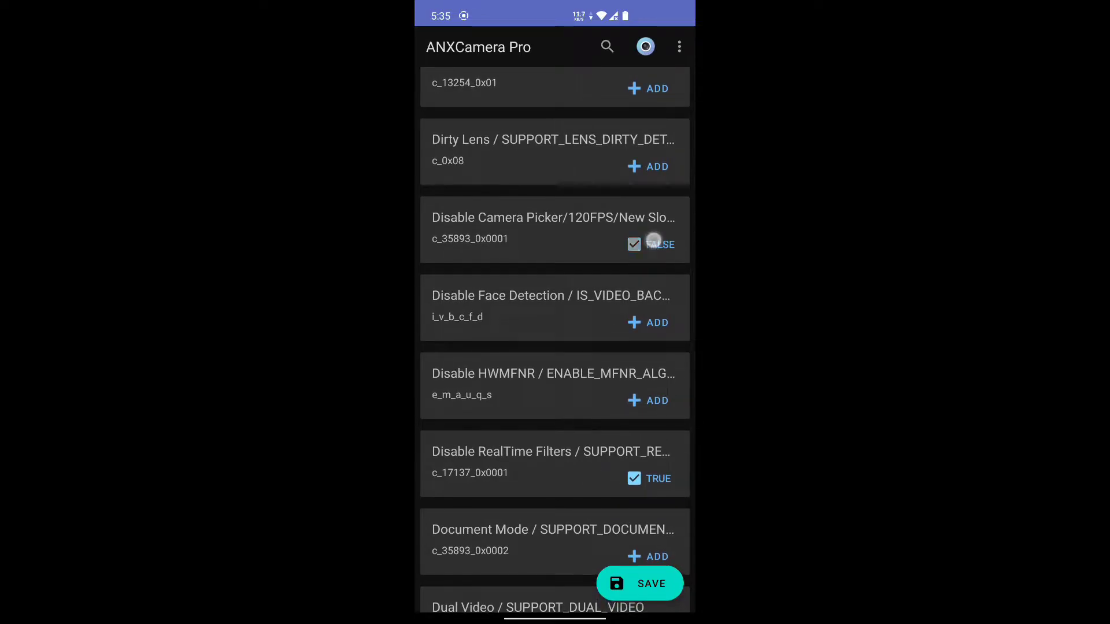
drag(605, 318, 594, 423)
drag(585, 349, 585, 441)
drag(585, 348, 580, 379)
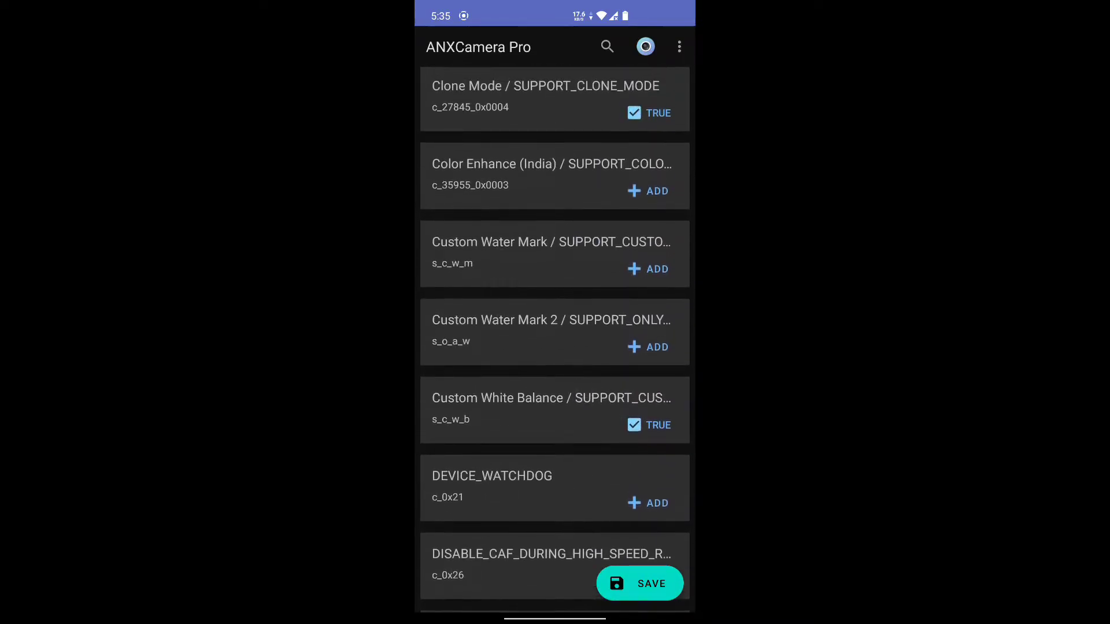
drag(622, 305, 618, 416)
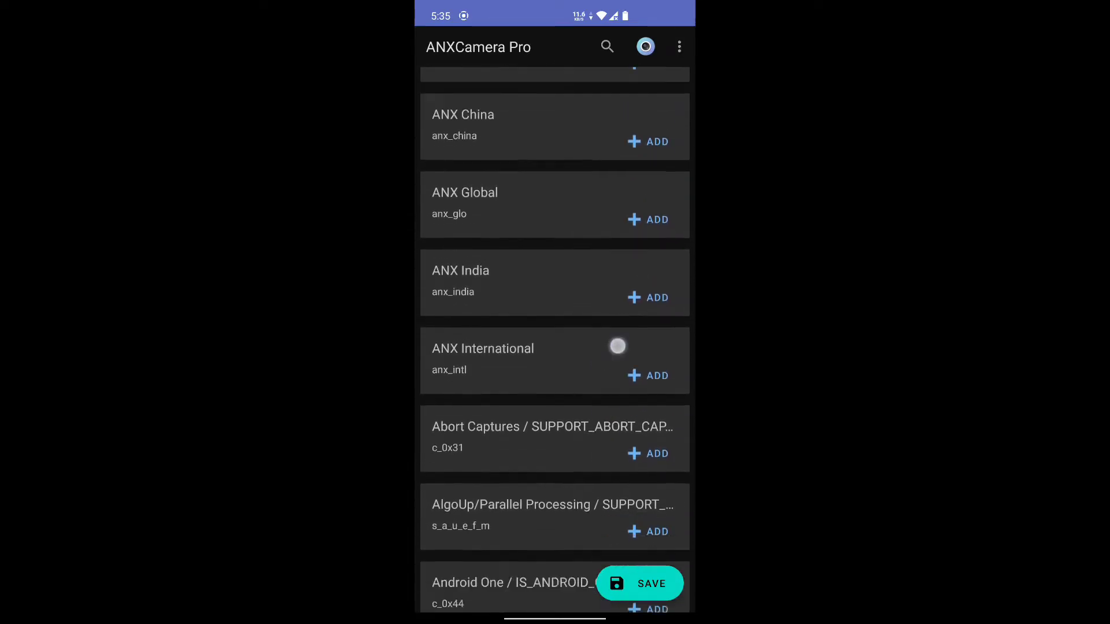
mouse_move(632, 307)
mouse_down()
mouse_move(593, 440)
mouse_move(611, 359)
mouse_up()
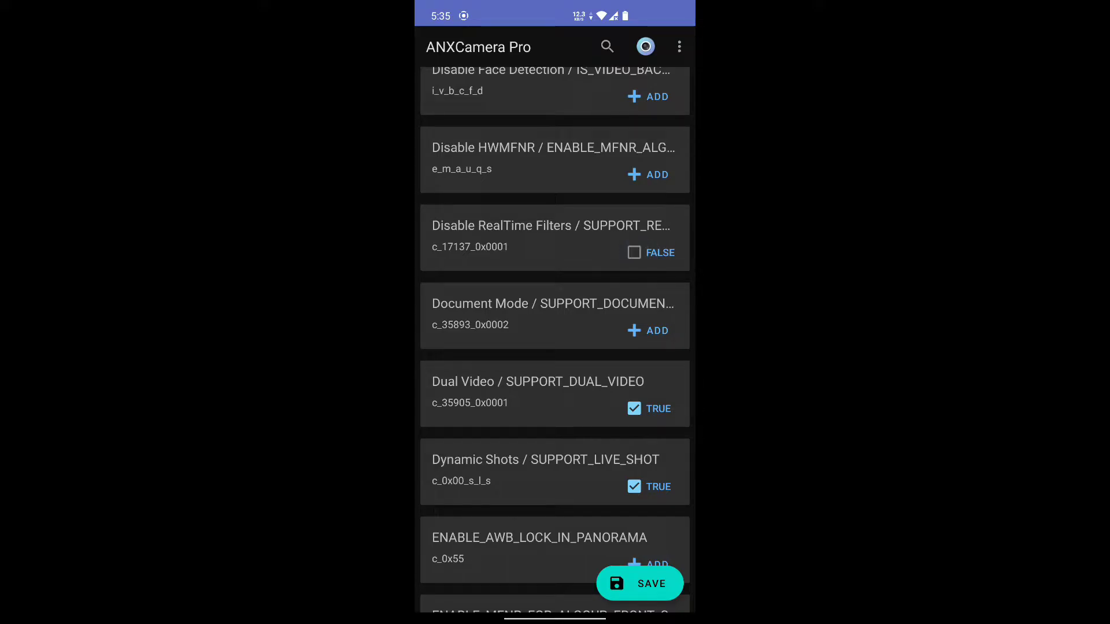
drag(589, 491, 593, 399)
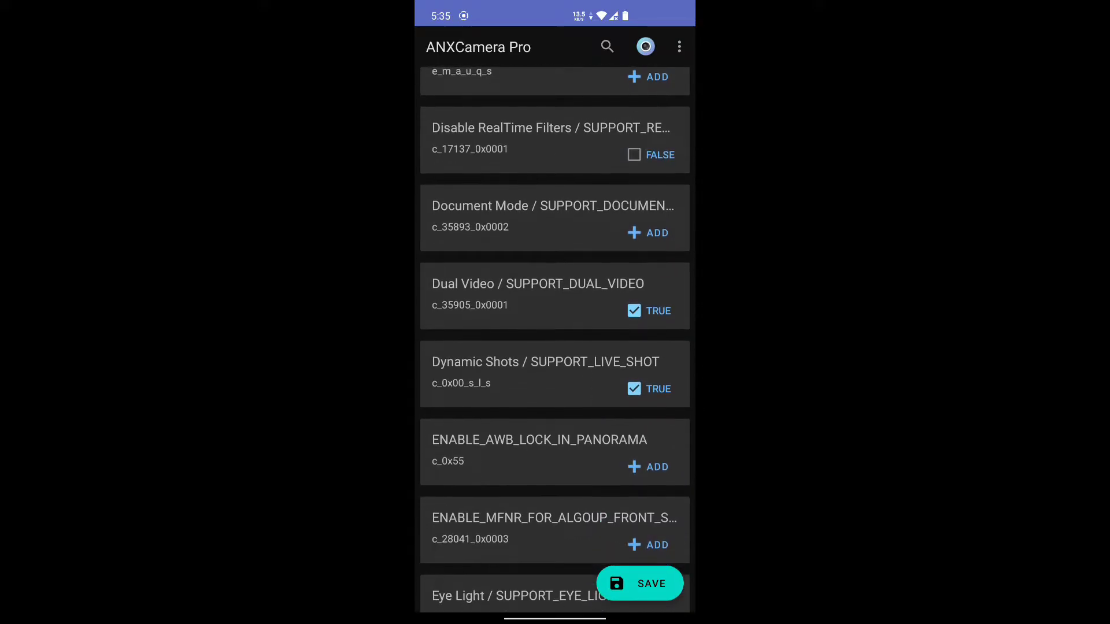
drag(584, 488, 593, 399)
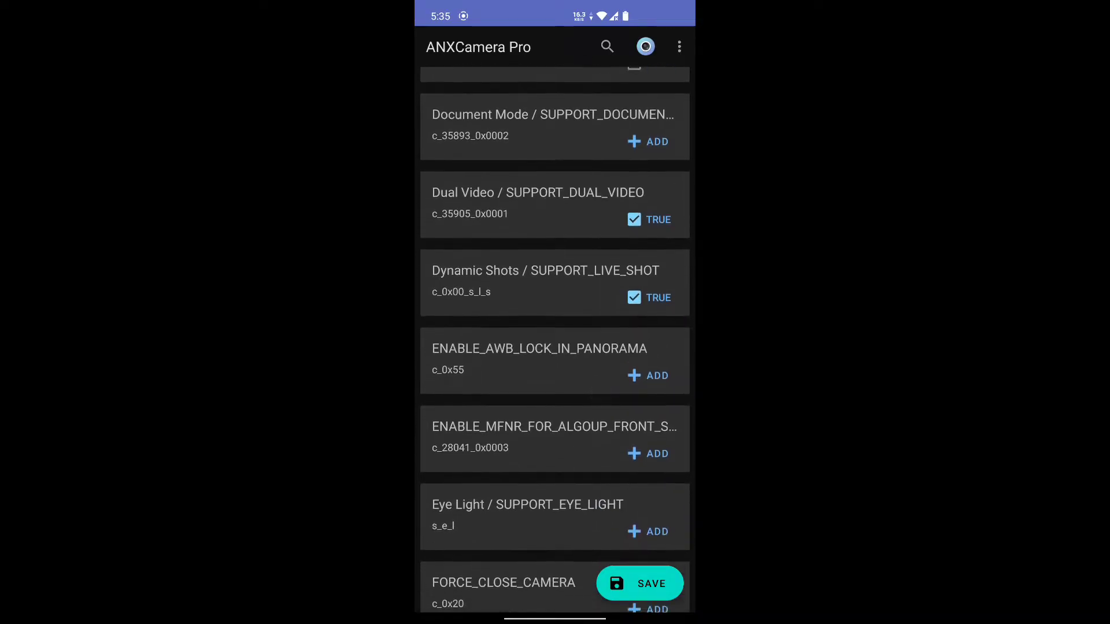
drag(586, 484, 651, 320)
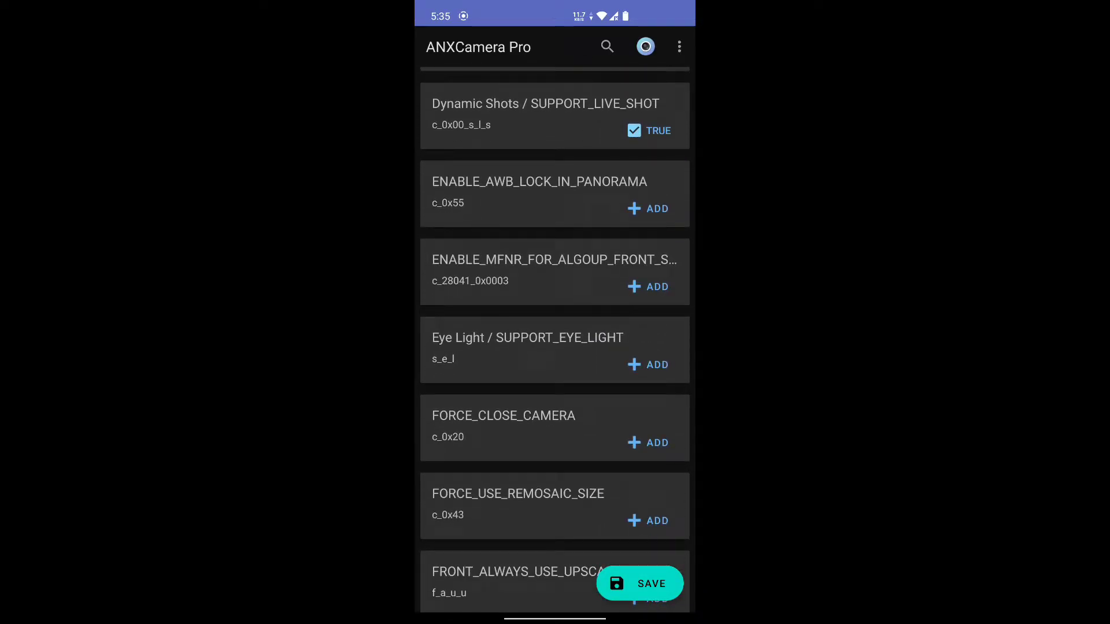
drag(592, 470, 597, 428)
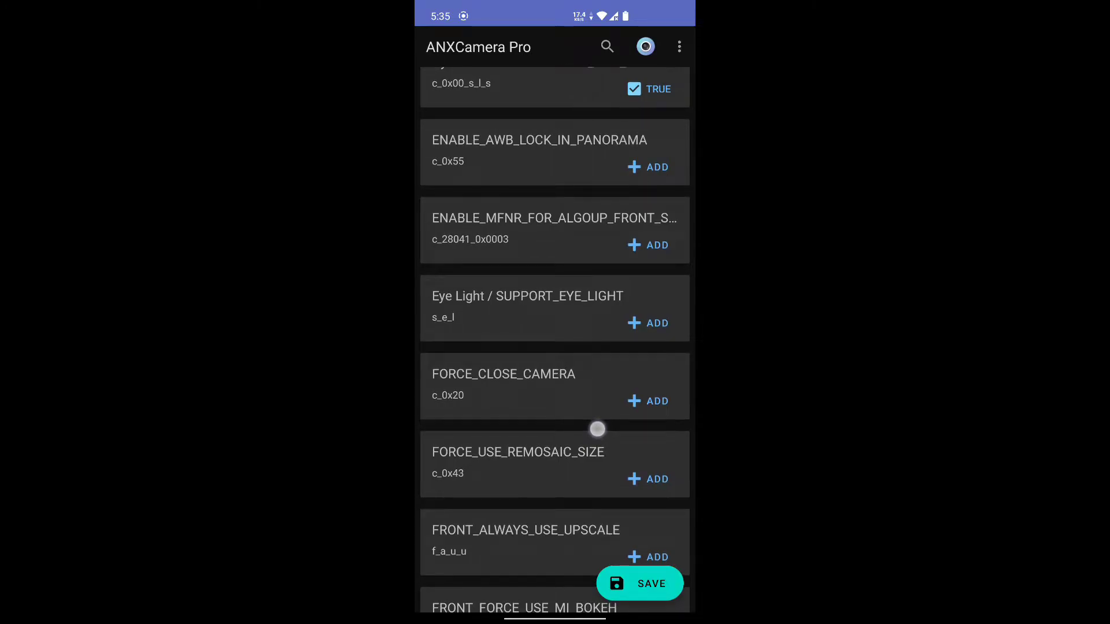
drag(597, 429, 657, 295)
mouse_move(595, 471)
mouse_down()
mouse_move(607, 399)
mouse_move(643, 321)
mouse_up()
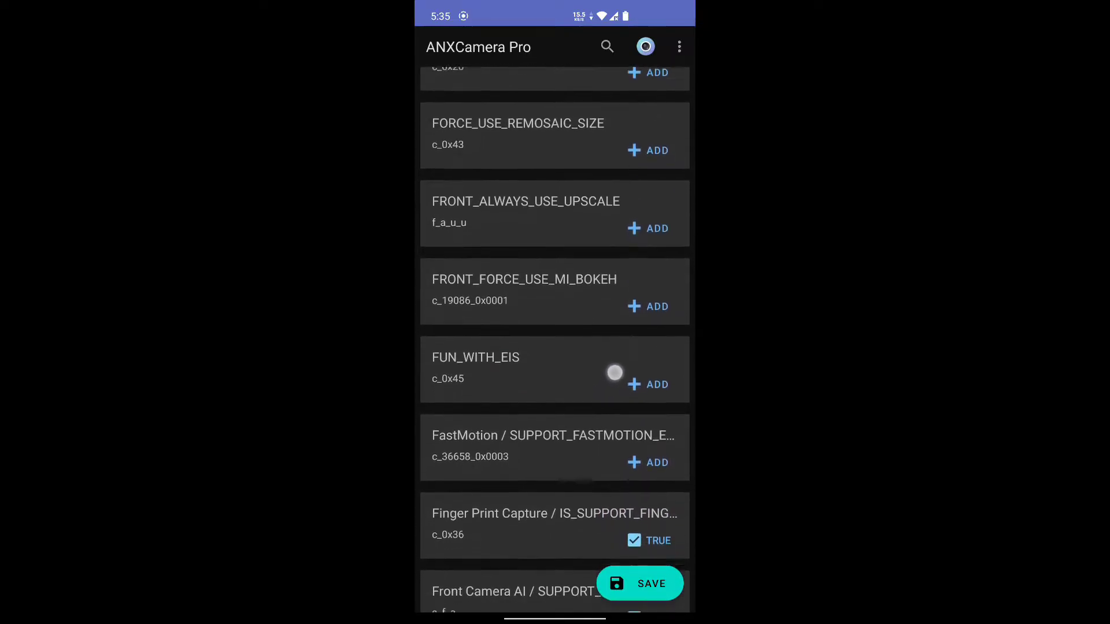
drag(600, 473, 599, 405)
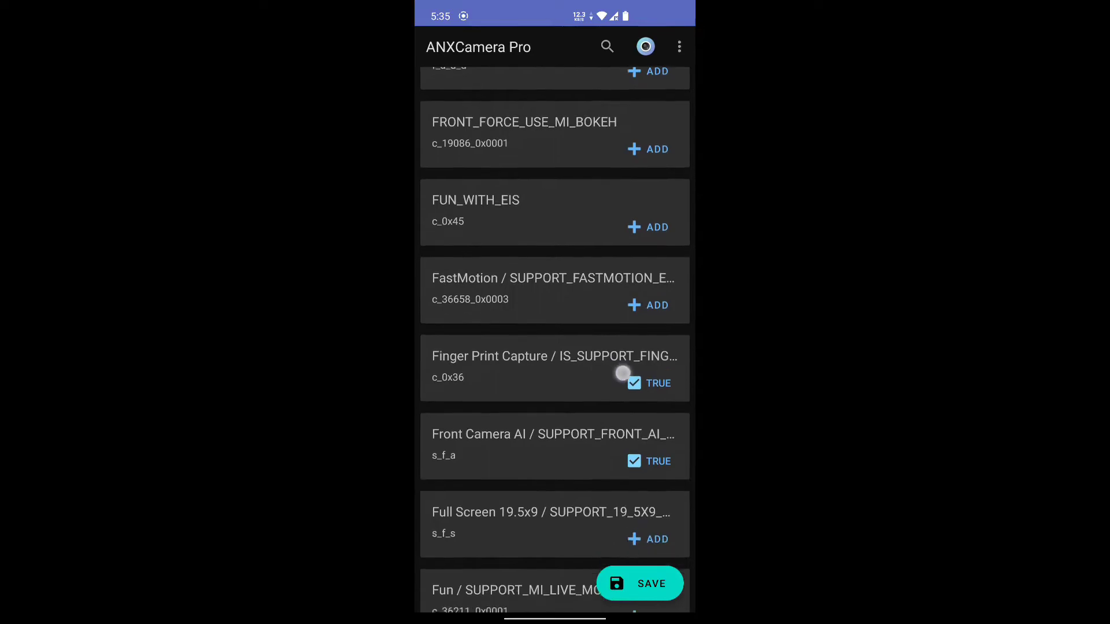
drag(595, 483, 613, 359)
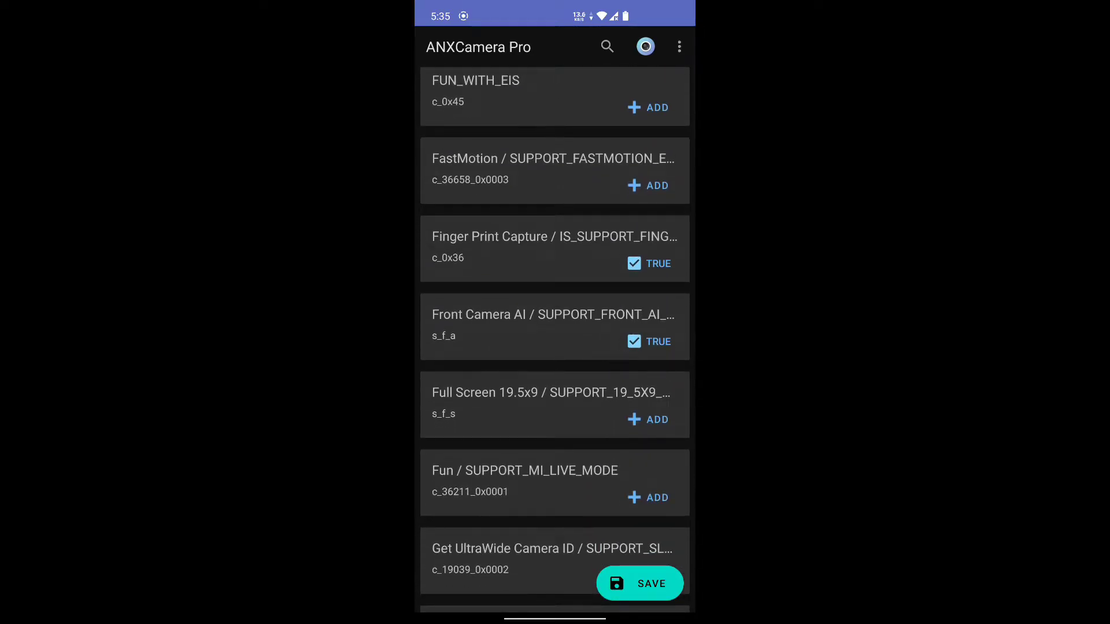
drag(588, 461, 607, 394)
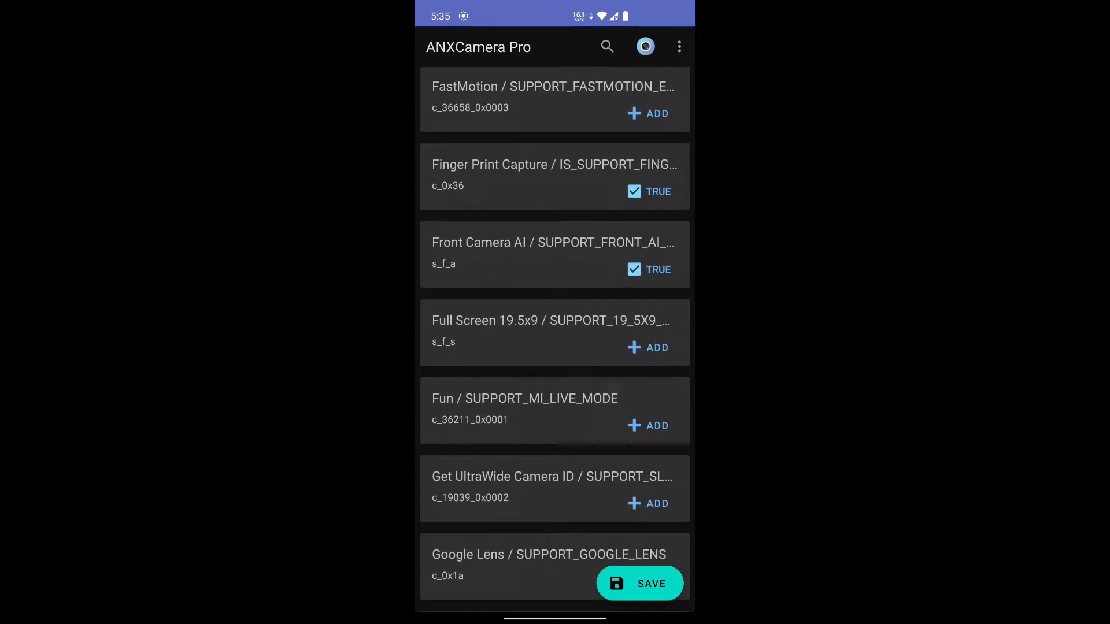
drag(602, 465, 612, 385)
drag(599, 437, 611, 400)
drag(603, 463, 602, 412)
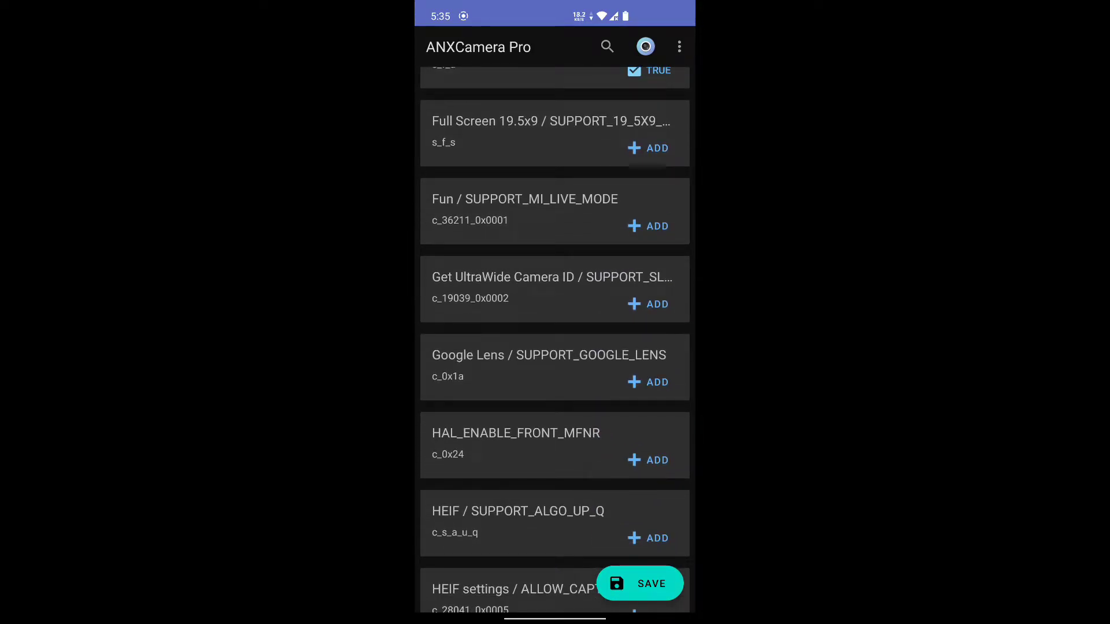
drag(636, 457, 636, 332)
drag(639, 459, 639, 320)
mouse_move(600, 465)
mouse_down()
mouse_move(637, 334)
mouse_move(612, 375)
mouse_up()
drag(641, 463, 640, 339)
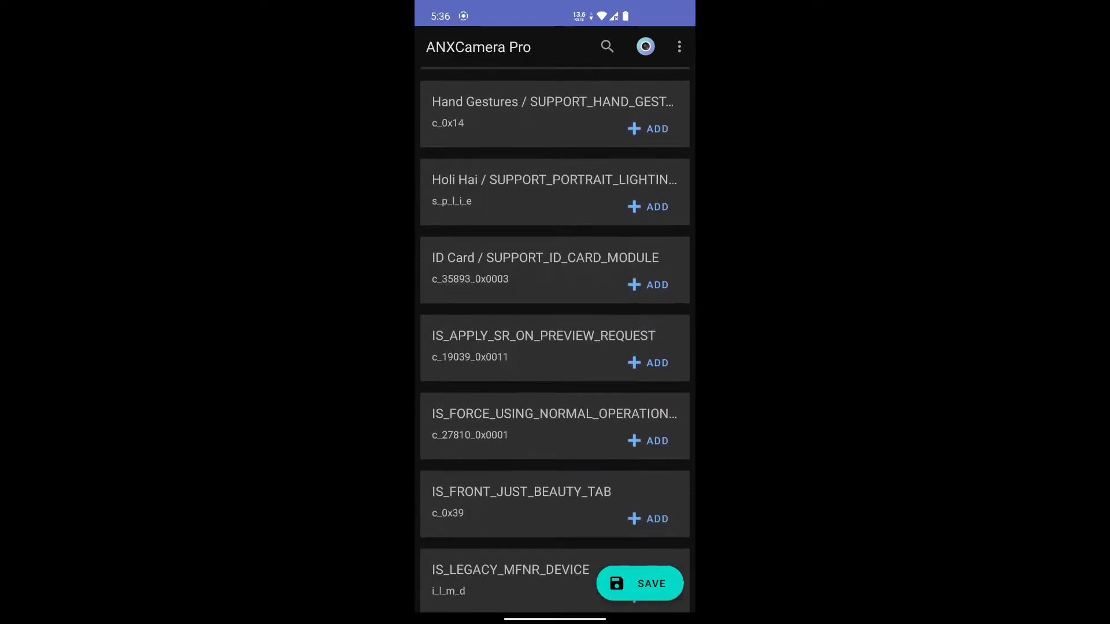
drag(632, 399, 632, 349)
drag(595, 488, 625, 373)
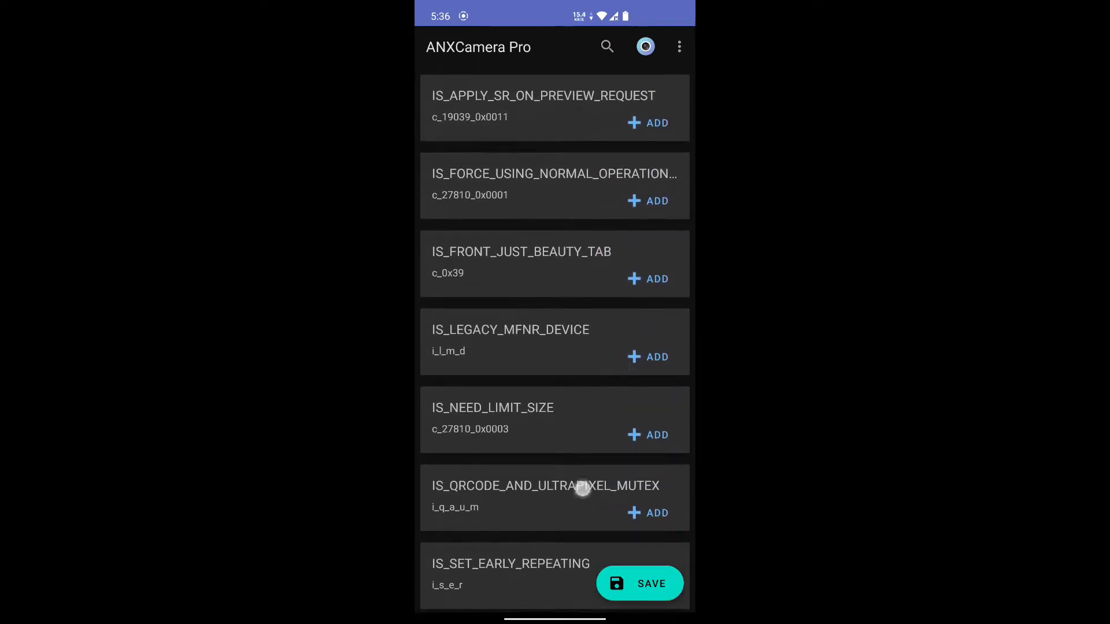
drag(582, 488, 609, 385)
drag(576, 483, 595, 409)
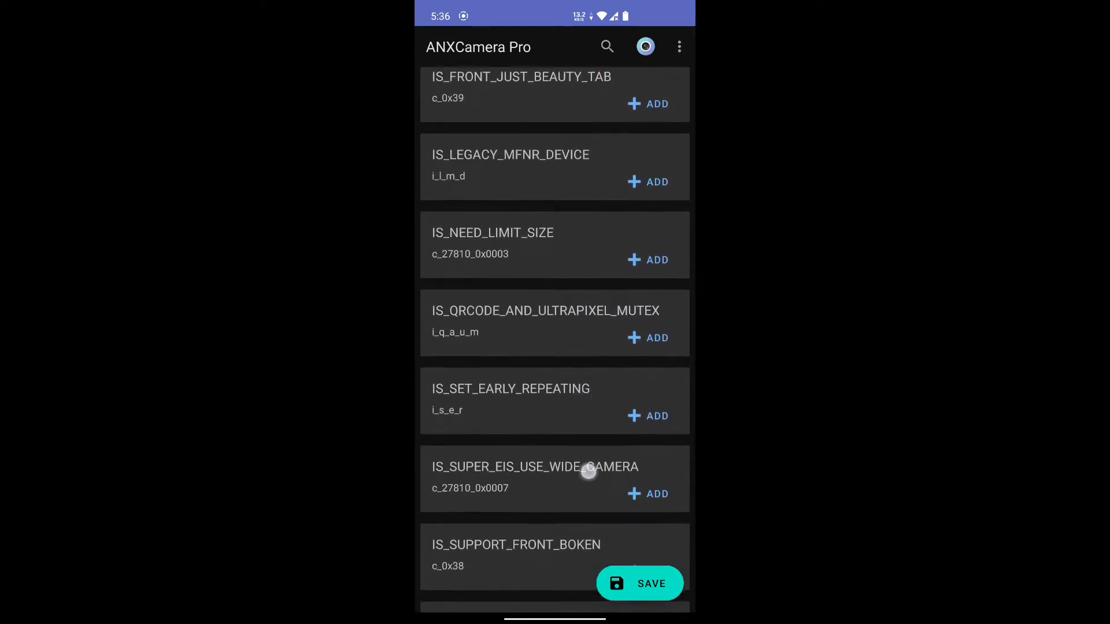
drag(590, 463, 602, 397)
drag(590, 477, 604, 399)
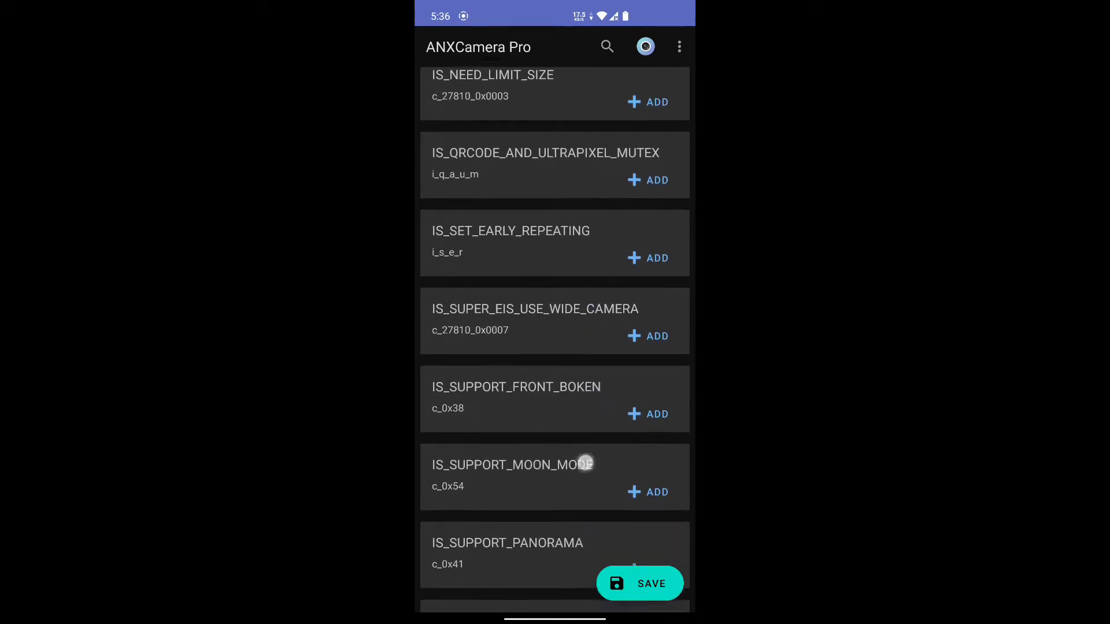
drag(588, 456, 600, 401)
drag(586, 472, 591, 445)
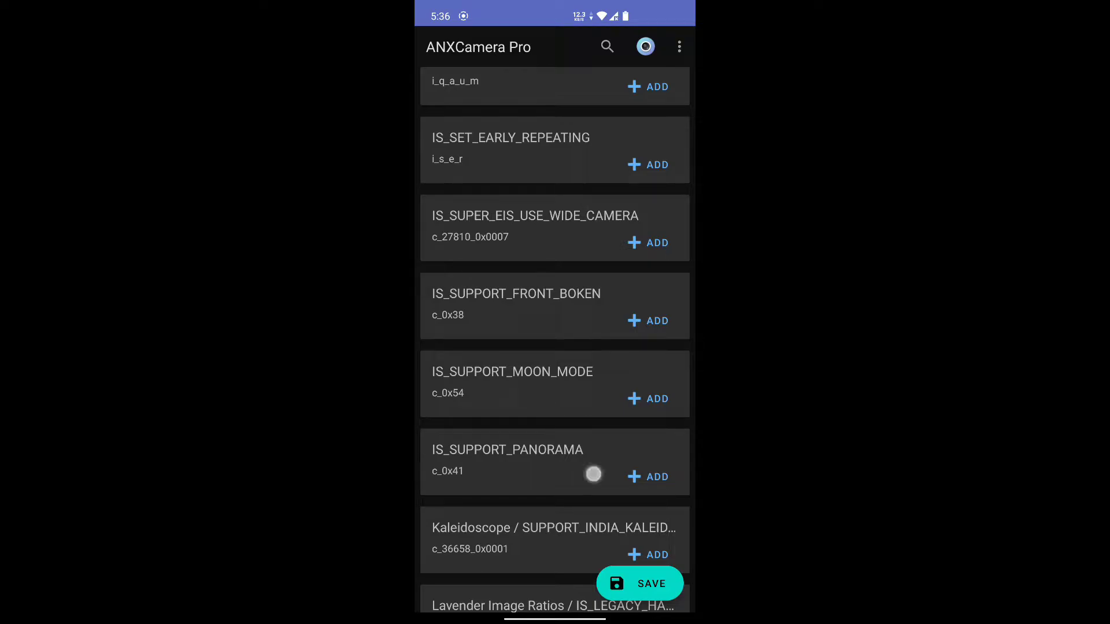
drag(593, 472, 596, 404)
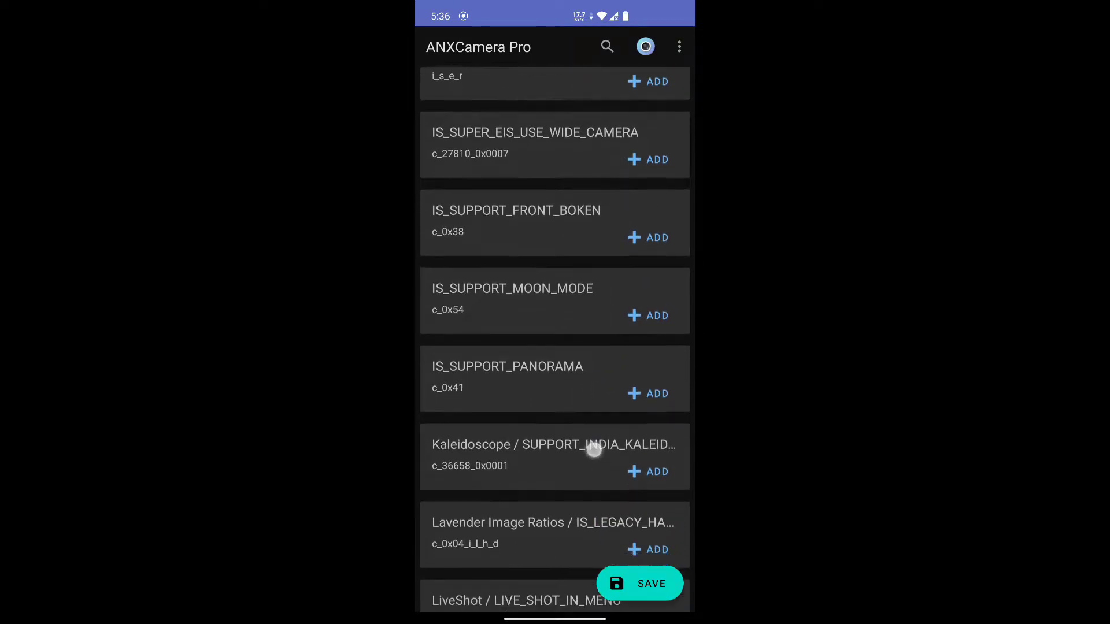
drag(591, 454, 601, 403)
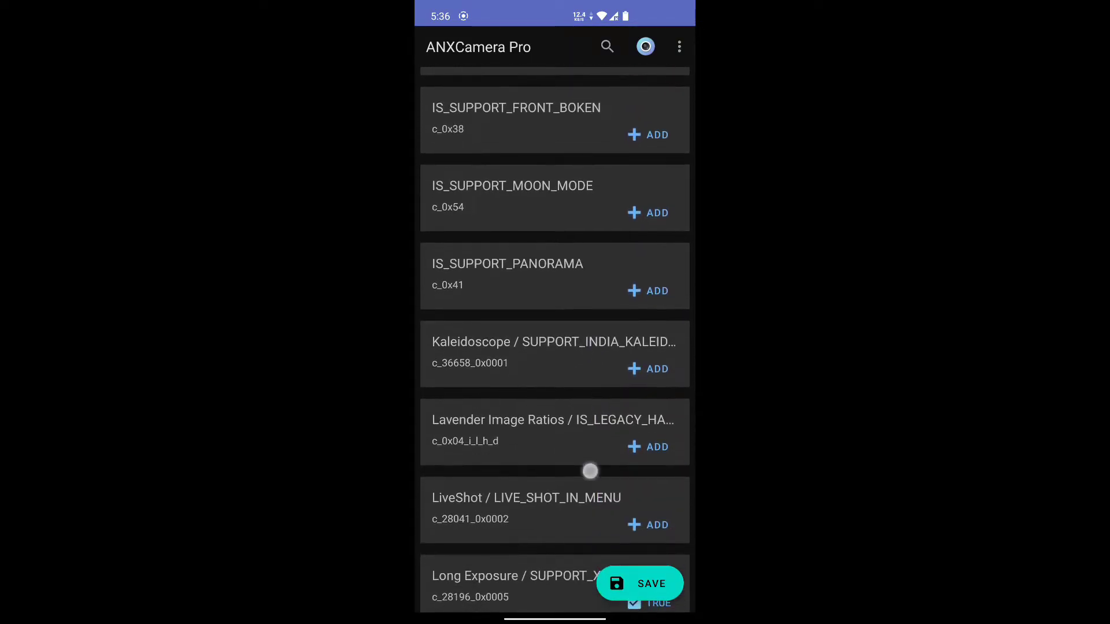
drag(589, 468, 607, 383)
drag(595, 473, 611, 392)
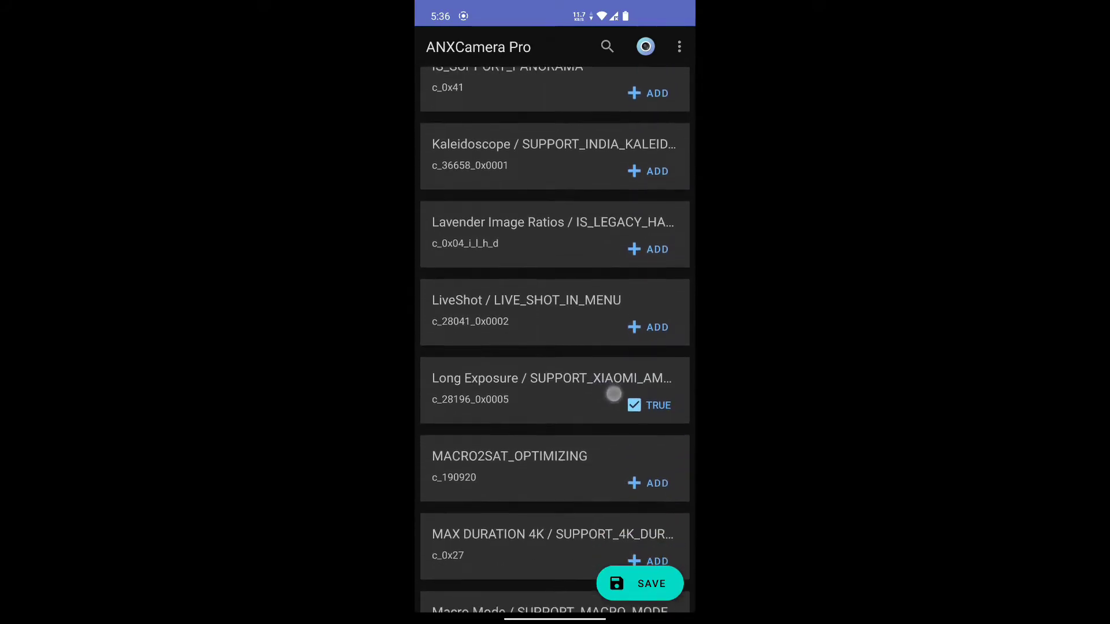
- Add and turn on LiveShot, then enable MACRO2SAT_OPTIMIZING
drag(597, 463, 602, 428)
click(656, 251)
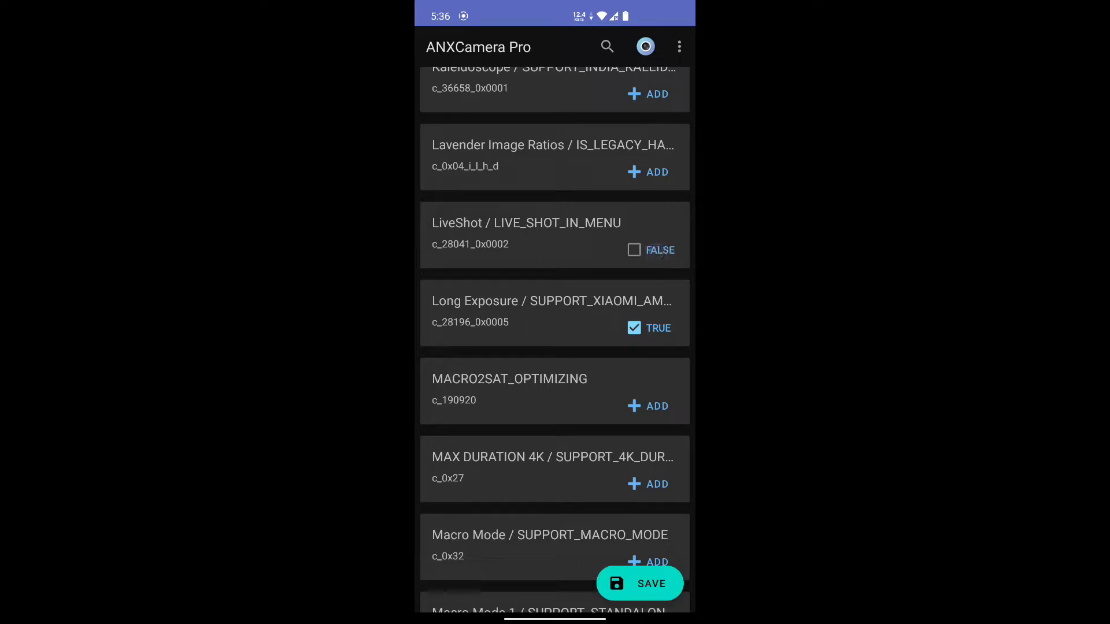
click(635, 250)
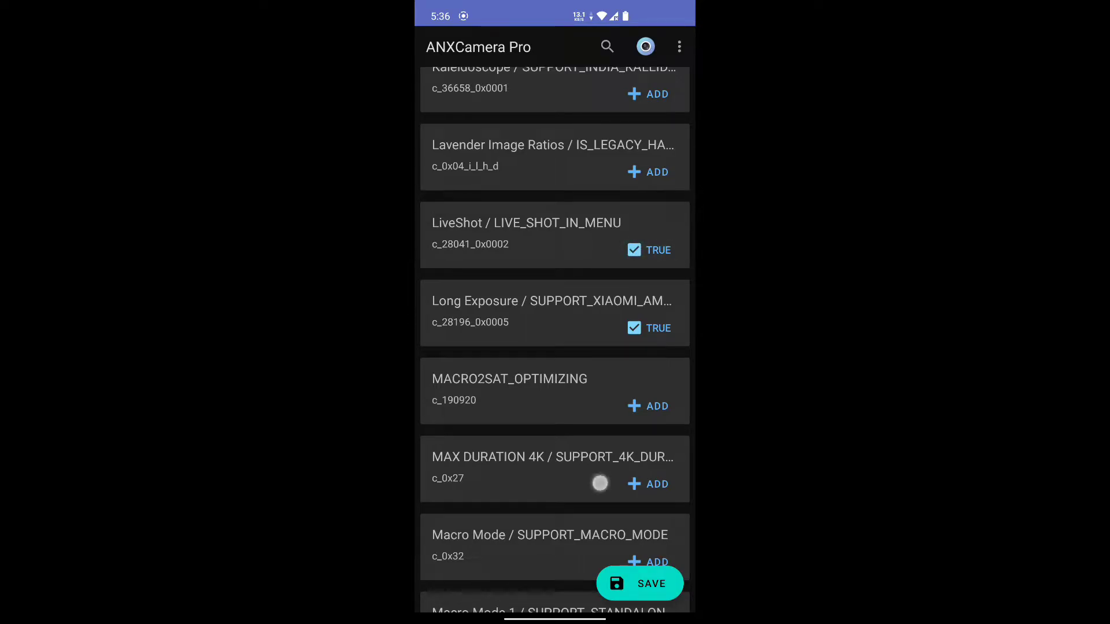
drag(597, 482, 607, 425)
drag(603, 480, 614, 403)
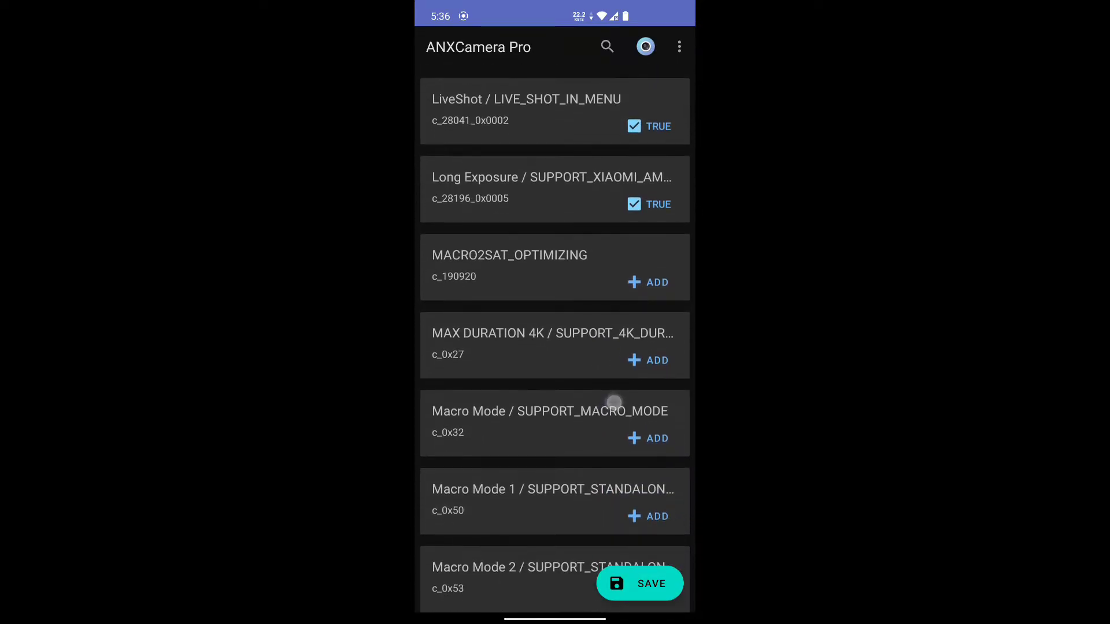
drag(597, 472, 601, 443)
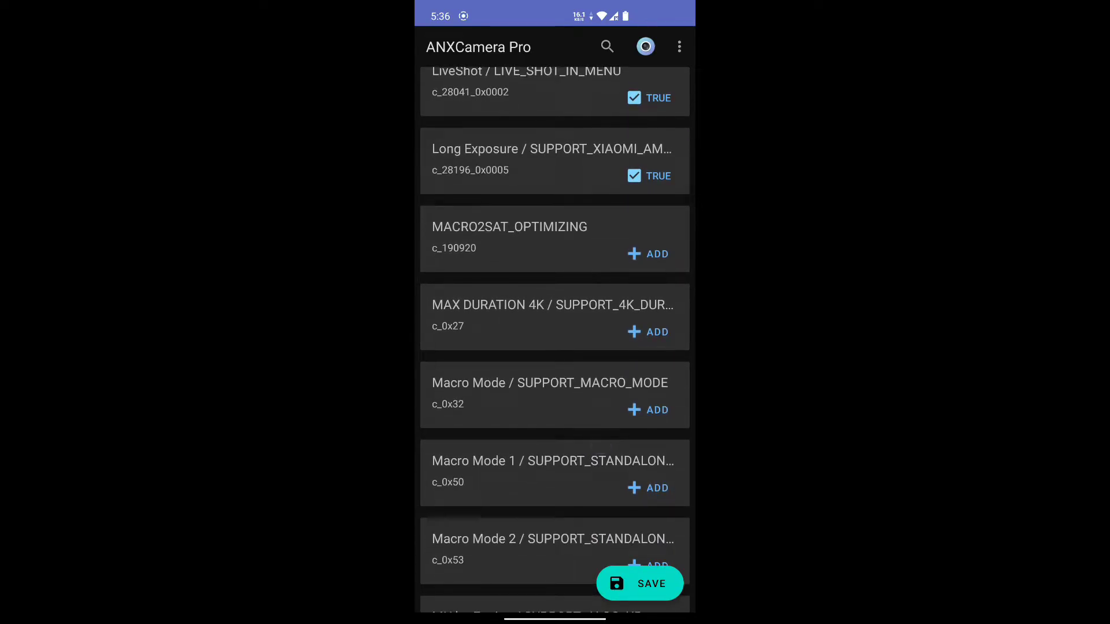
click(659, 254)
- Enable the Macro Mode and MiAlgoEngine features
drag(600, 461, 614, 386)
click(659, 337)
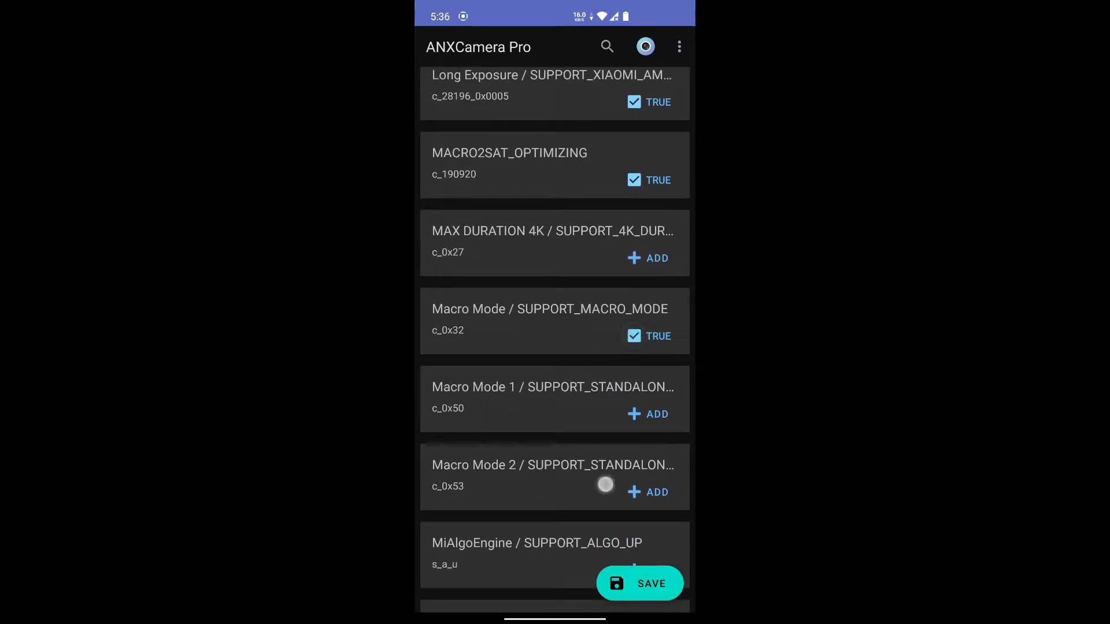
drag(605, 483, 637, 389)
drag(597, 481, 628, 368)
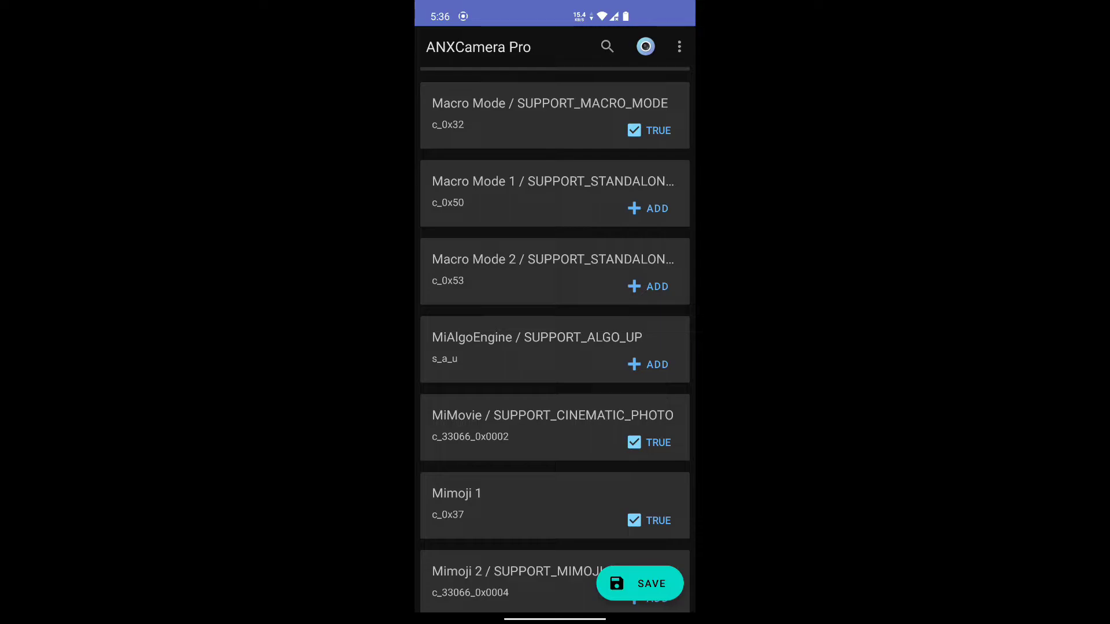
click(660, 362)
- Enable Night Portrait, Night and Portrait AI
drag(637, 485, 636, 339)
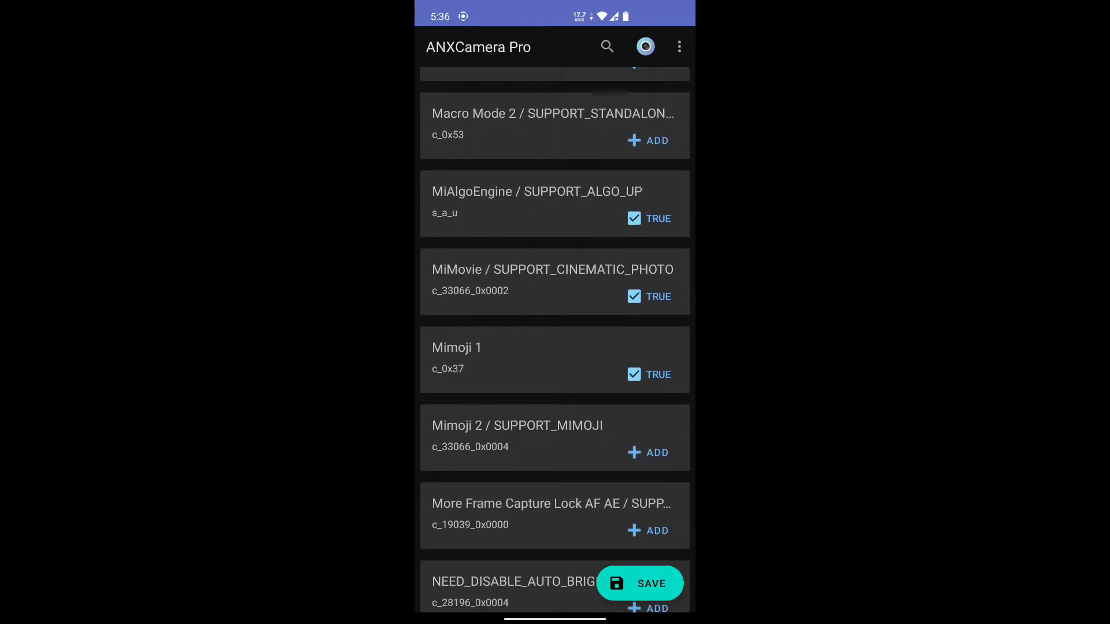
drag(610, 468, 644, 335)
drag(636, 520, 633, 347)
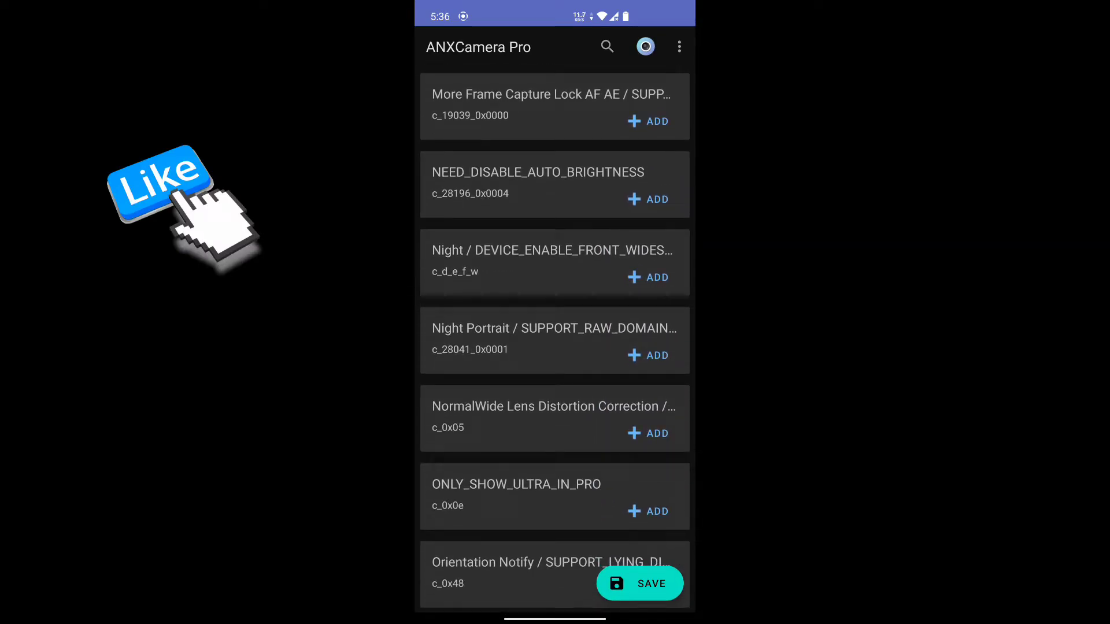
click(648, 355)
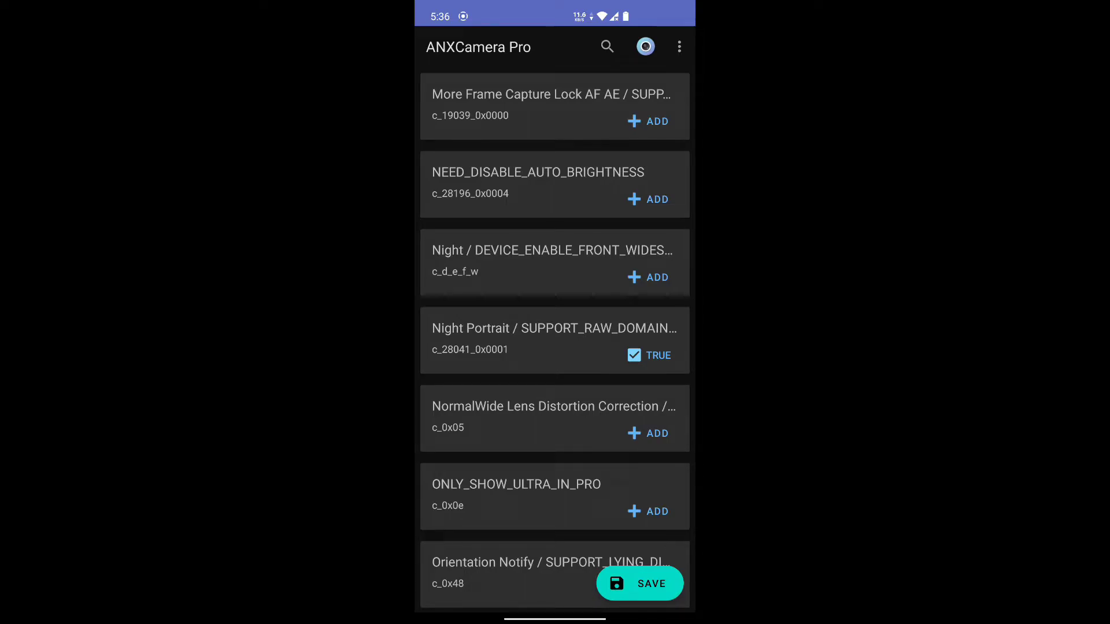
click(653, 277)
drag(612, 426, 612, 295)
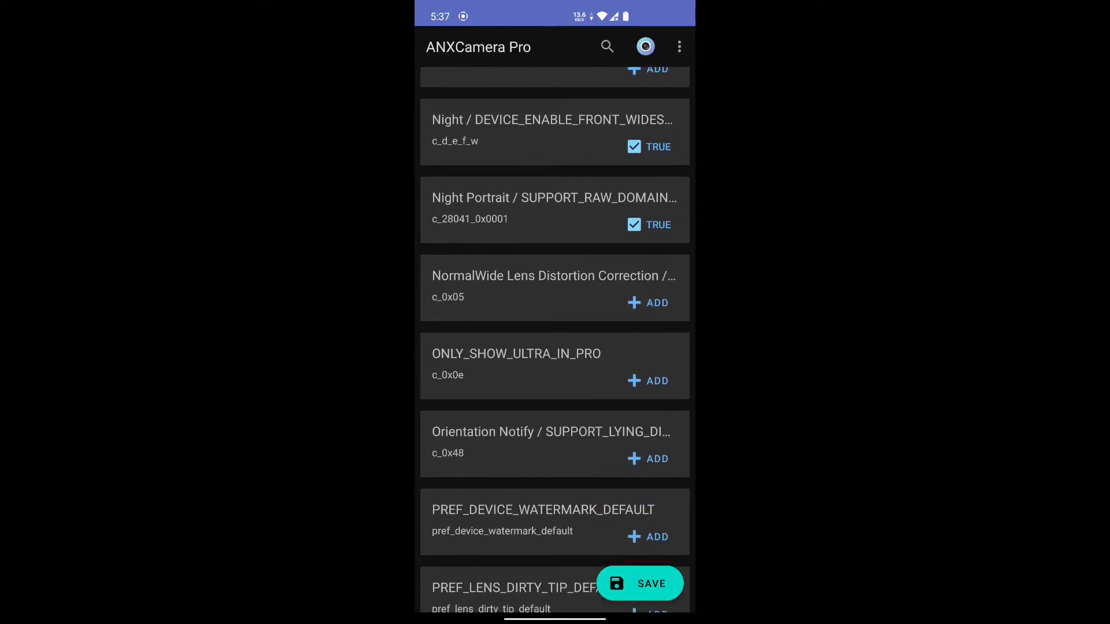
drag(623, 463, 622, 398)
mouse_move(609, 482)
mouse_down()
mouse_move(640, 340)
mouse_move(590, 401)
mouse_move(586, 231)
mouse_up()
drag(609, 477, 609, 362)
drag(579, 482, 577, 441)
click(657, 235)
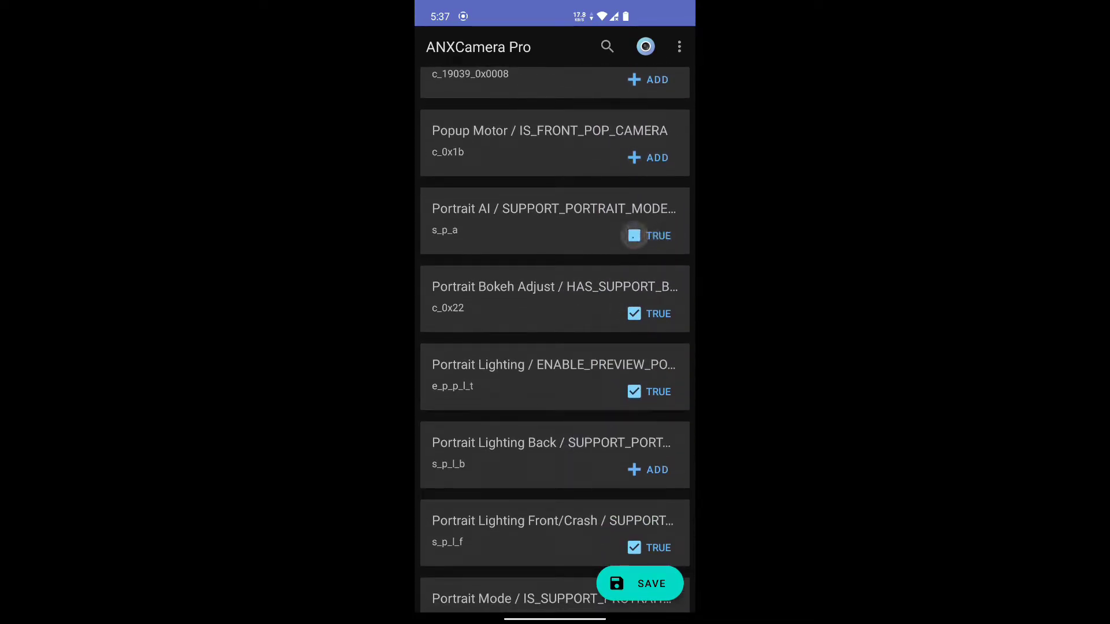
- Scroll down to the SUPPORT_FRONT flags, where front focus and front 120 FPS show true
drag(598, 363, 595, 392)
mouse_move(597, 474)
mouse_down()
mouse_move(601, 366)
mouse_move(597, 416)
mouse_up()
drag(581, 478, 620, 363)
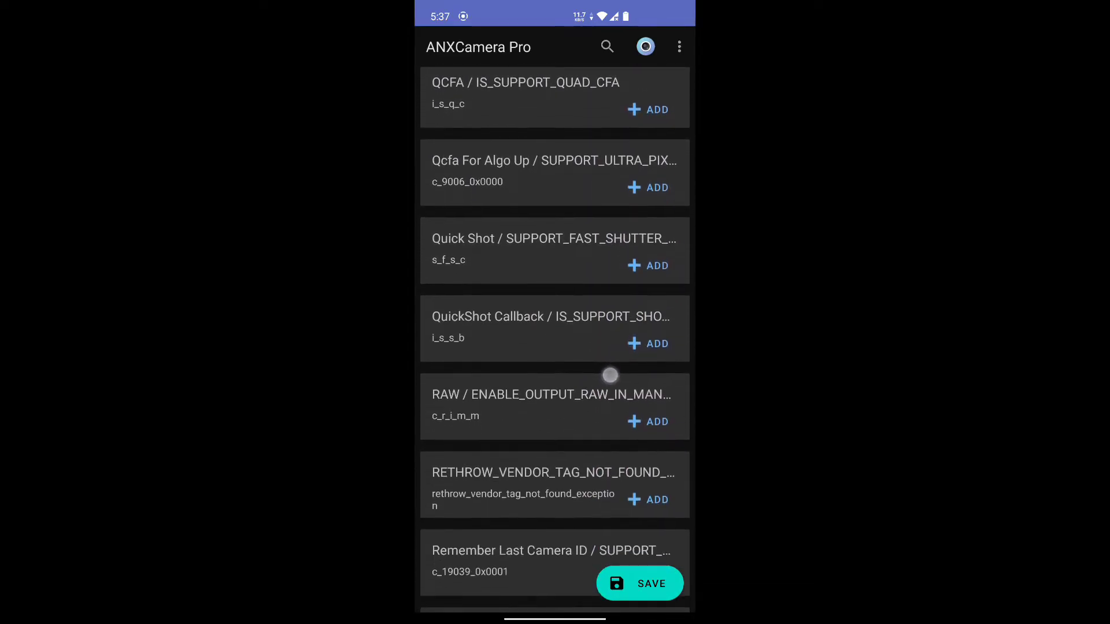
drag(602, 384, 602, 307)
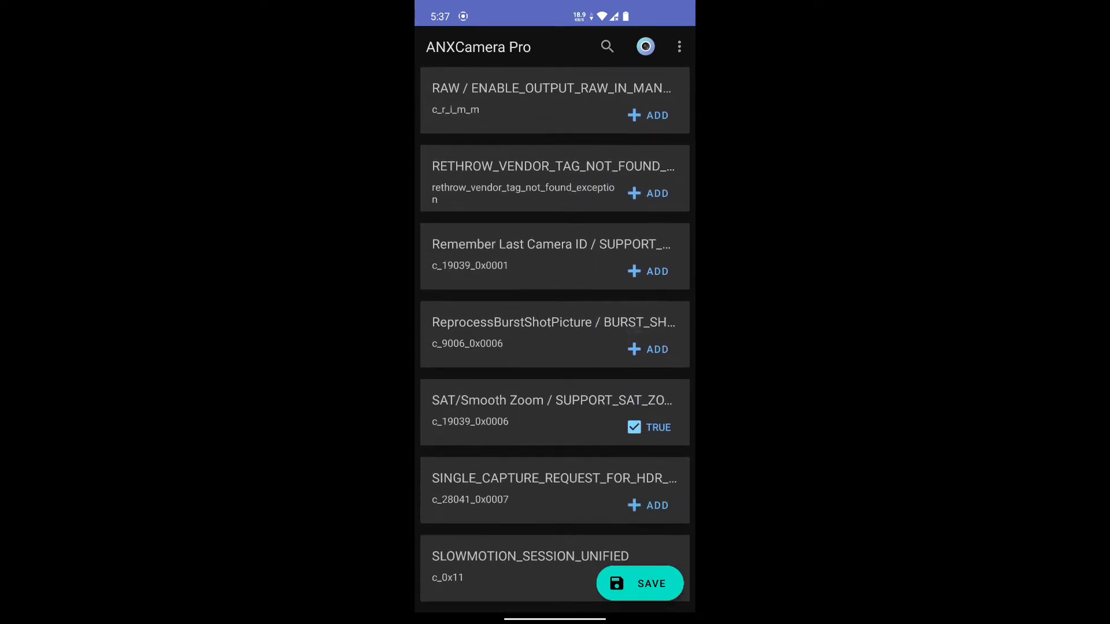
drag(628, 485, 629, 364)
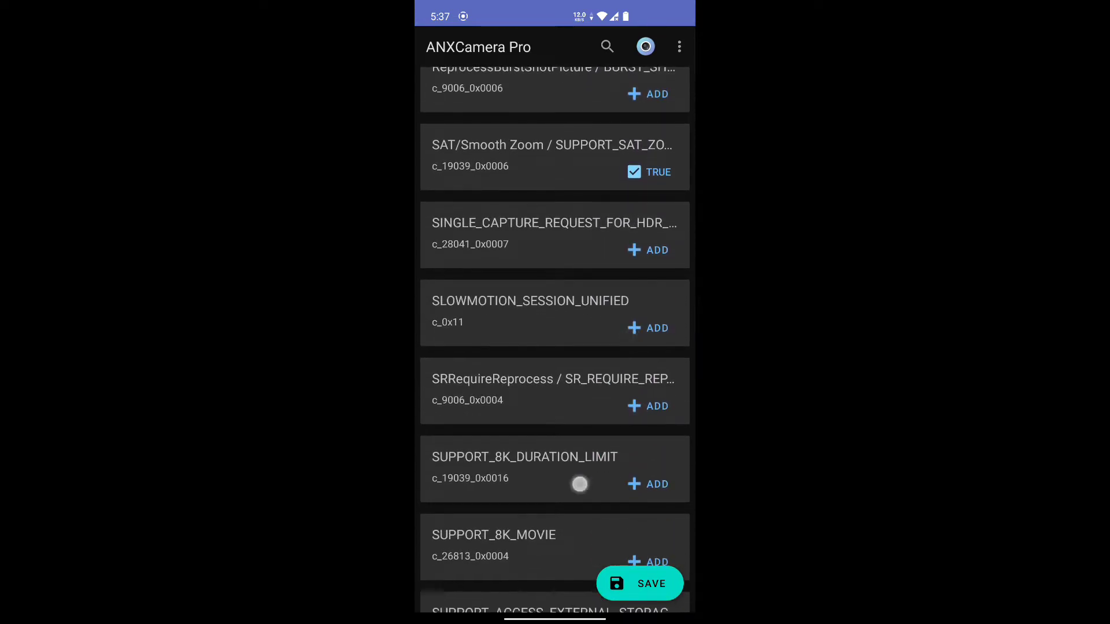
drag(594, 480, 594, 451)
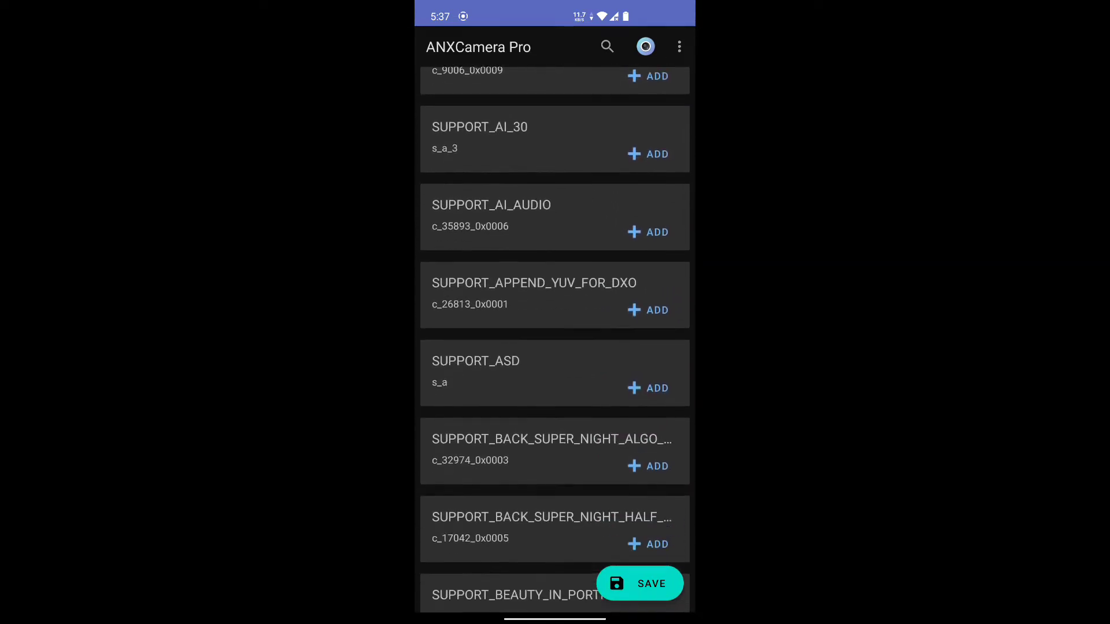
drag(615, 361, 614, 256)
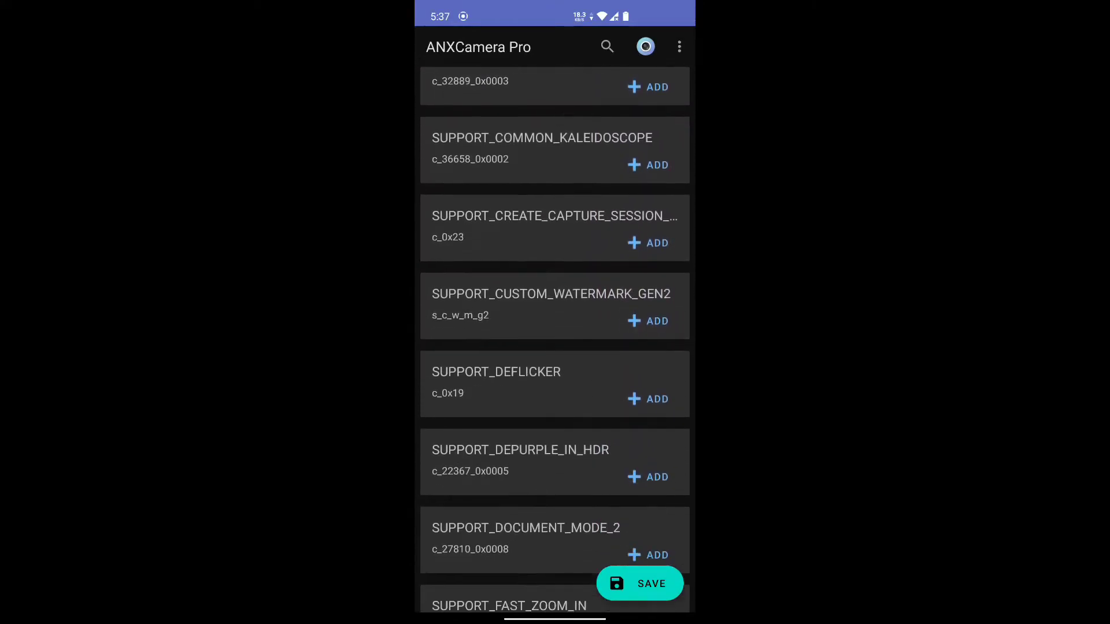
drag(597, 498, 597, 397)
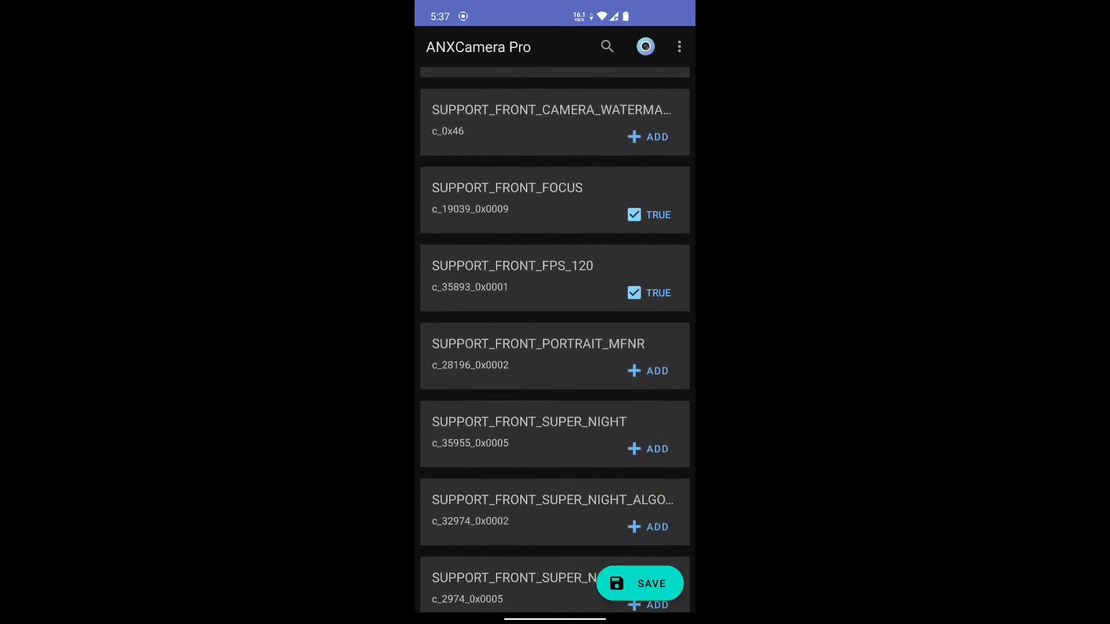
- Scroll through the remaining support_ flags, such as super resolution, to the list's end
mouse_move(570, 480)
mouse_down()
mouse_move(584, 409)
mouse_move(633, 337)
mouse_up()
drag(575, 453, 578, 451)
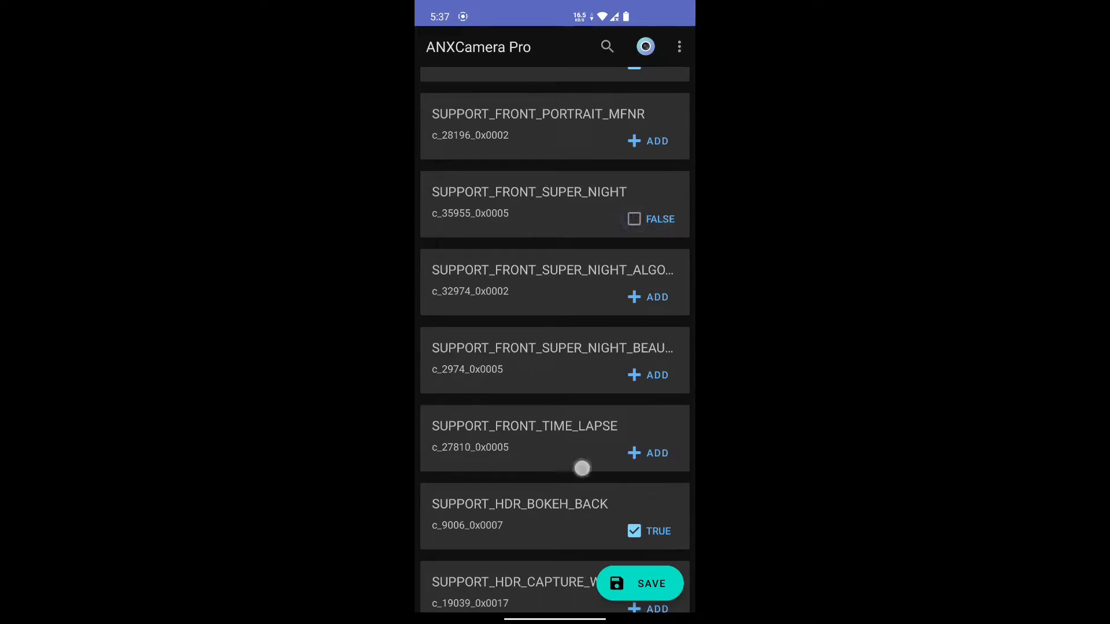
mouse_move(582, 468)
mouse_down()
mouse_move(600, 401)
mouse_move(623, 370)
mouse_up()
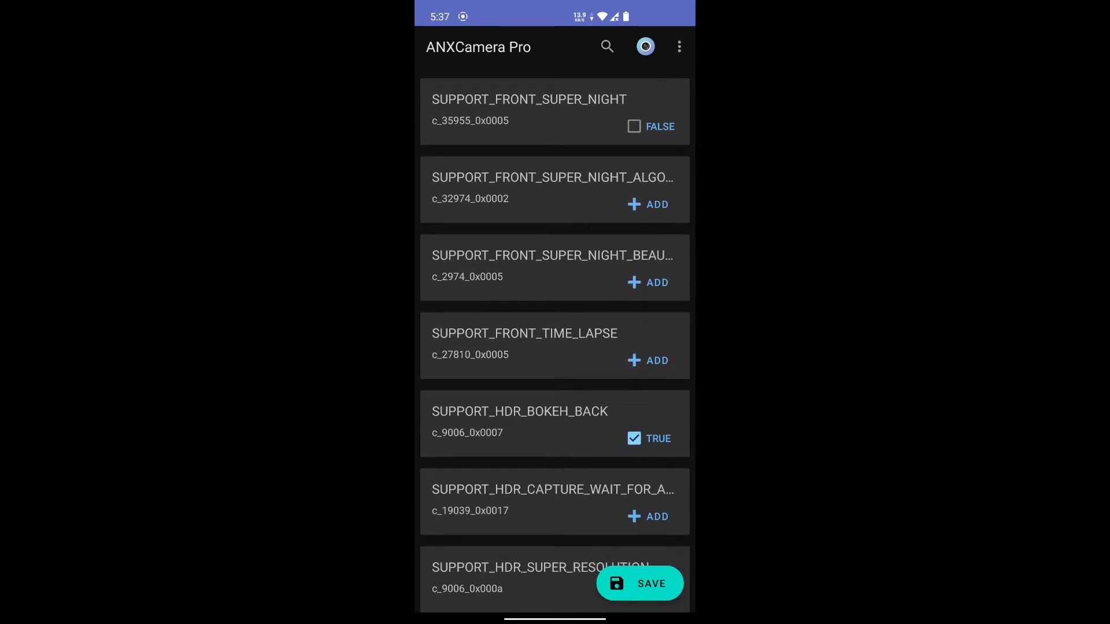
drag(596, 444, 619, 372)
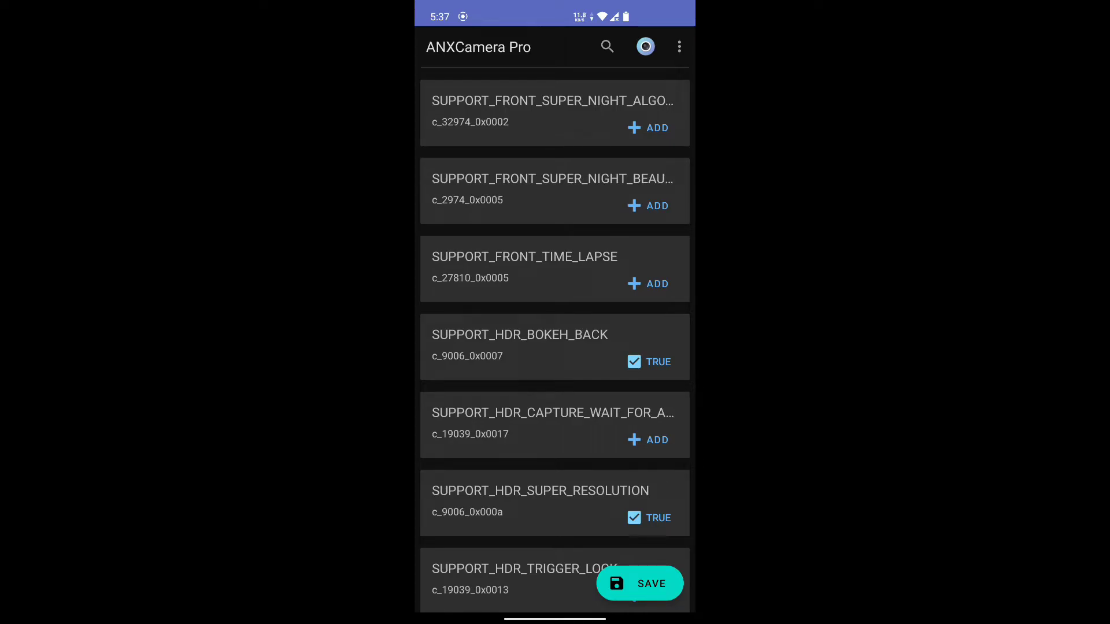
drag(590, 434, 601, 347)
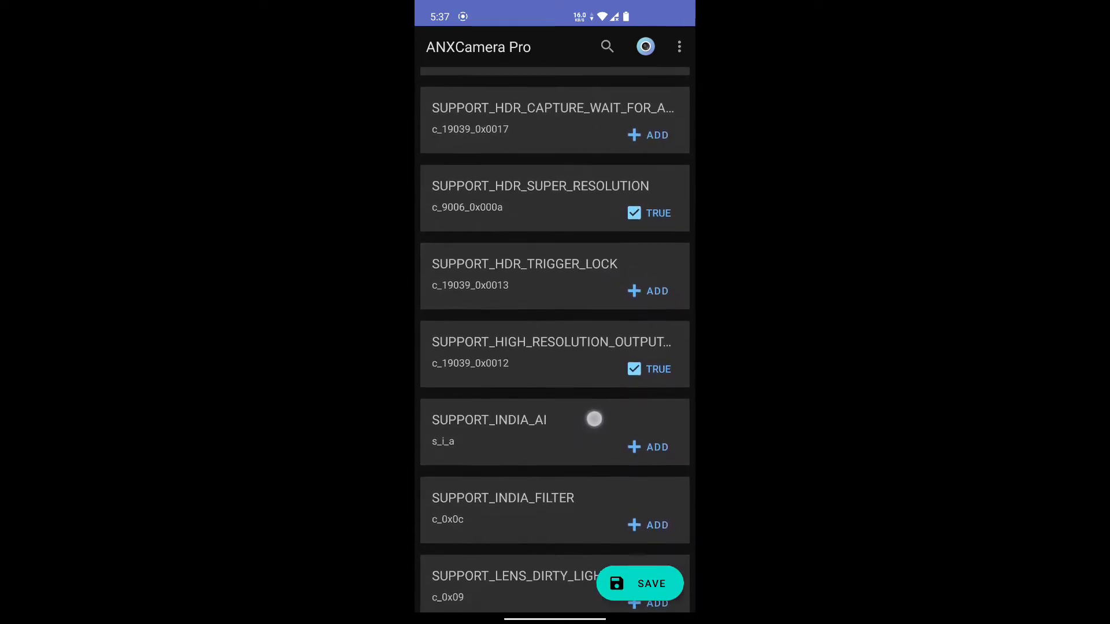
drag(625, 451, 624, 359)
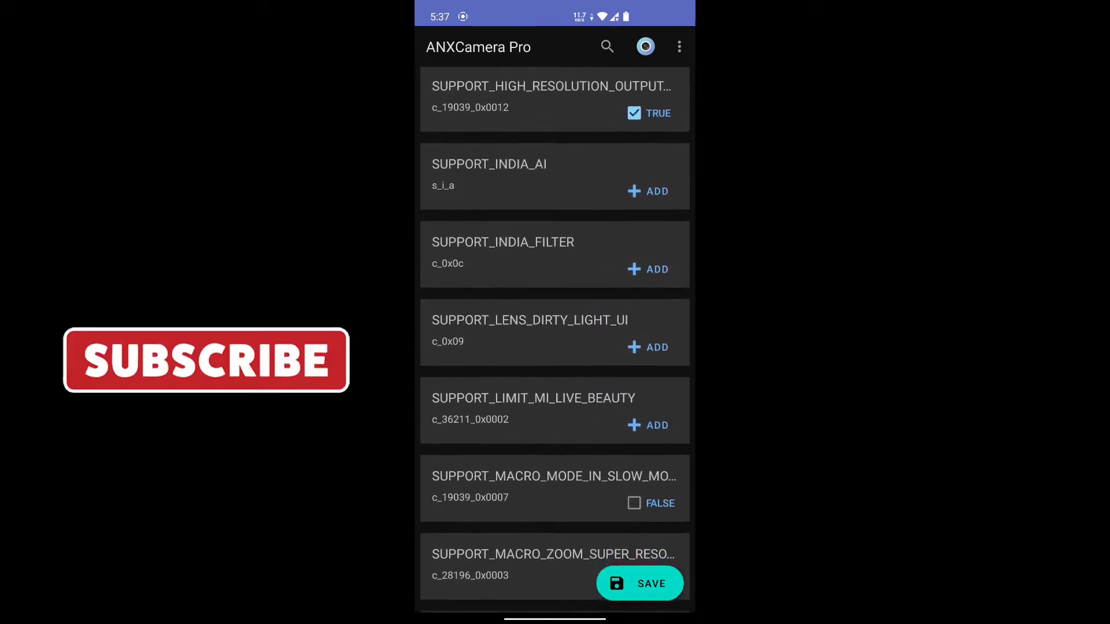
drag(617, 463, 617, 365)
drag(610, 465, 644, 315)
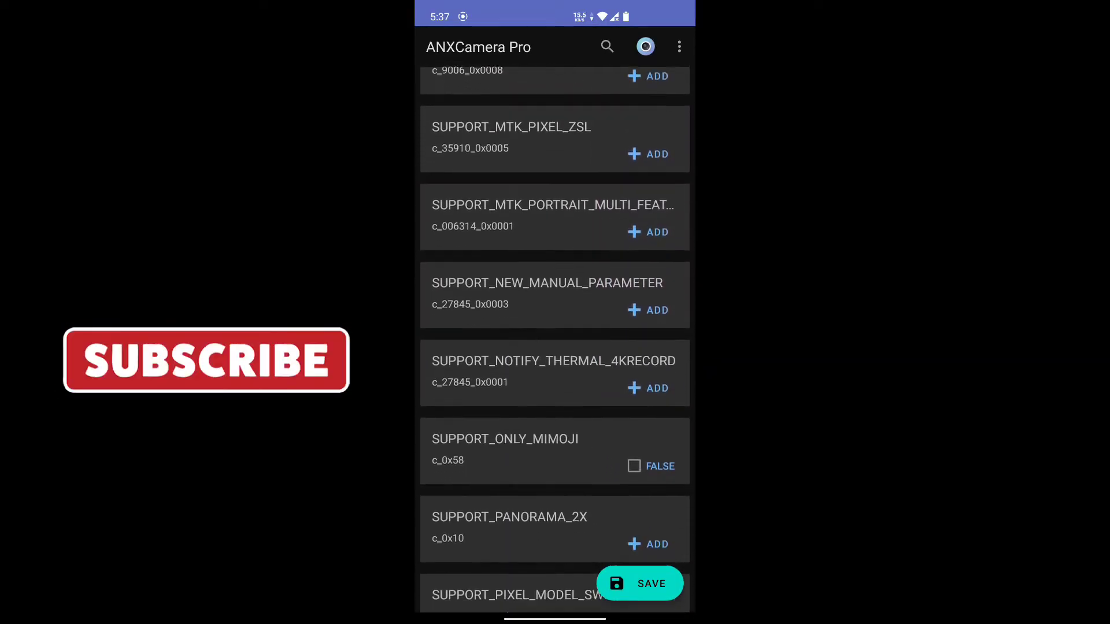
drag(619, 354, 622, 232)
drag(600, 458, 604, 196)
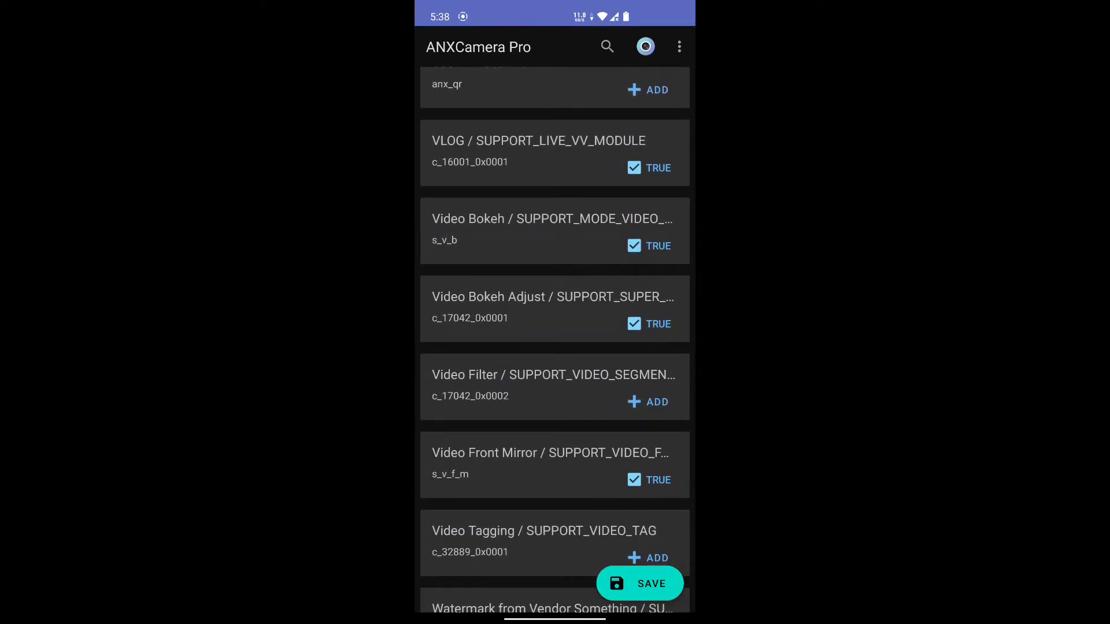
mouse_move(597, 476)
mouse_down()
mouse_move(605, 389)
mouse_move(675, 255)
mouse_up()
drag(611, 389, 630, 203)
drag(644, 313, 642, 173)
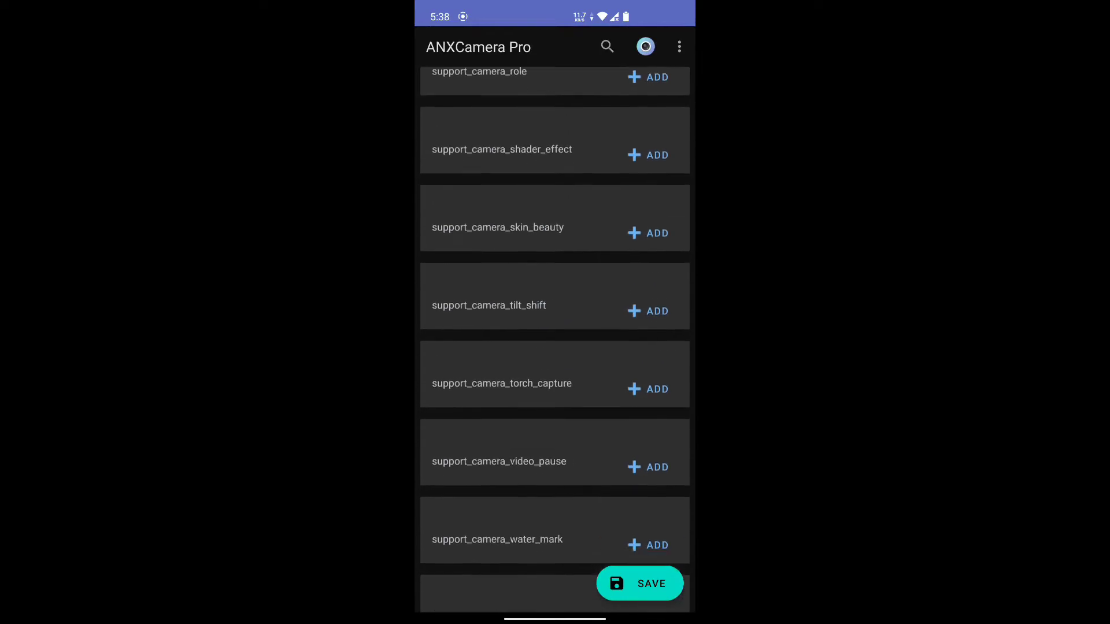
mouse_move(611, 438)
mouse_down()
mouse_move(607, 401)
mouse_move(632, 349)
mouse_up()
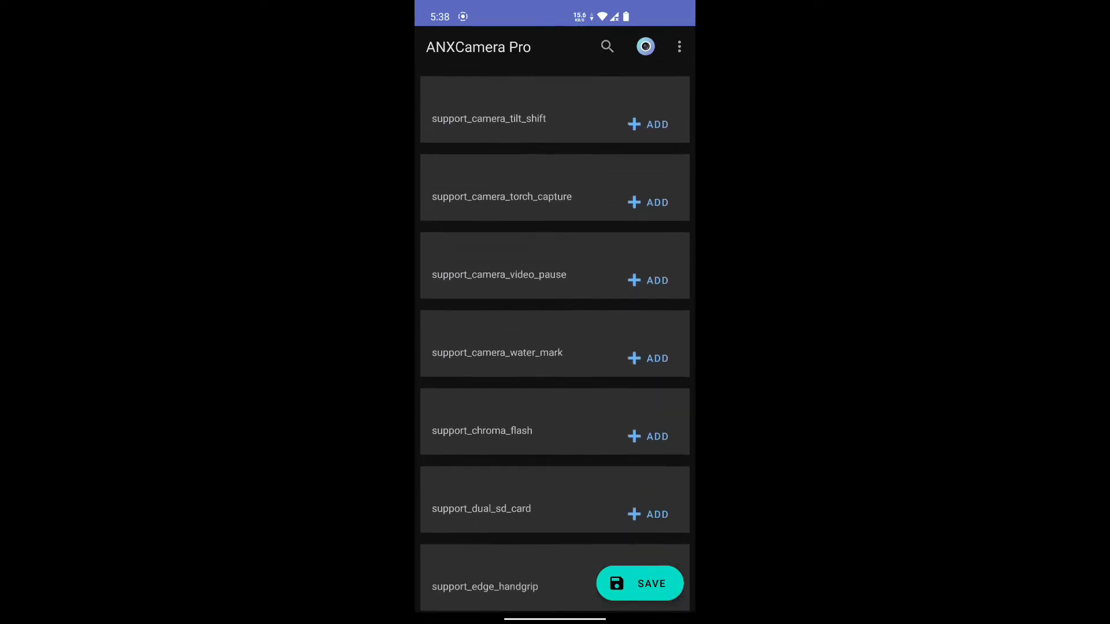
drag(640, 471, 640, 245)
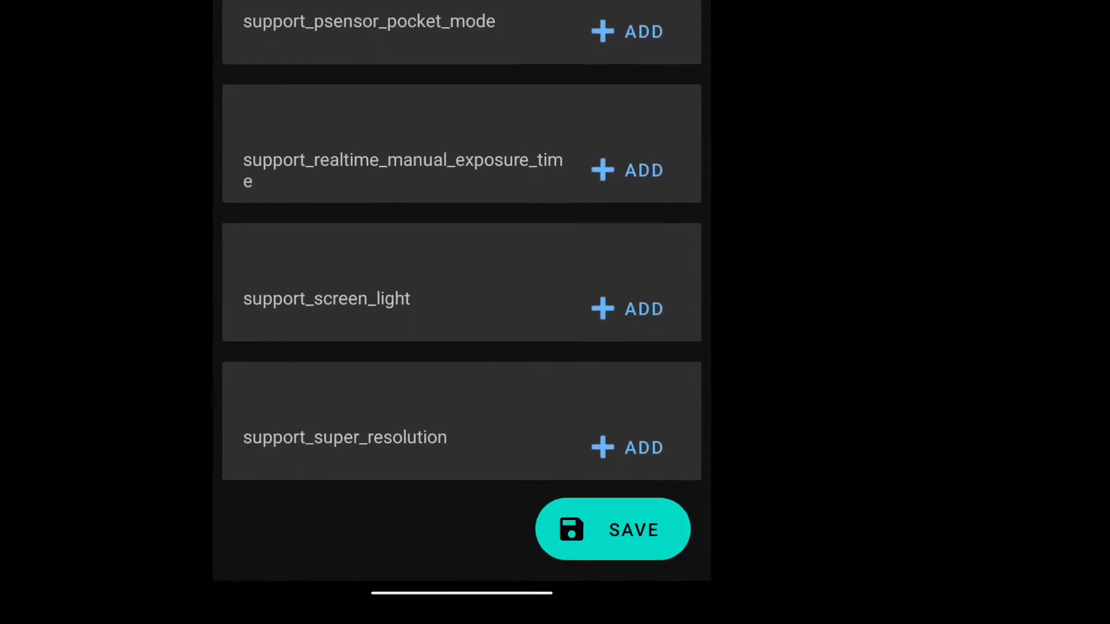
- Save the enabled features, reopen the camera, and set video to 1080P at 60 FPS
click(639, 582)
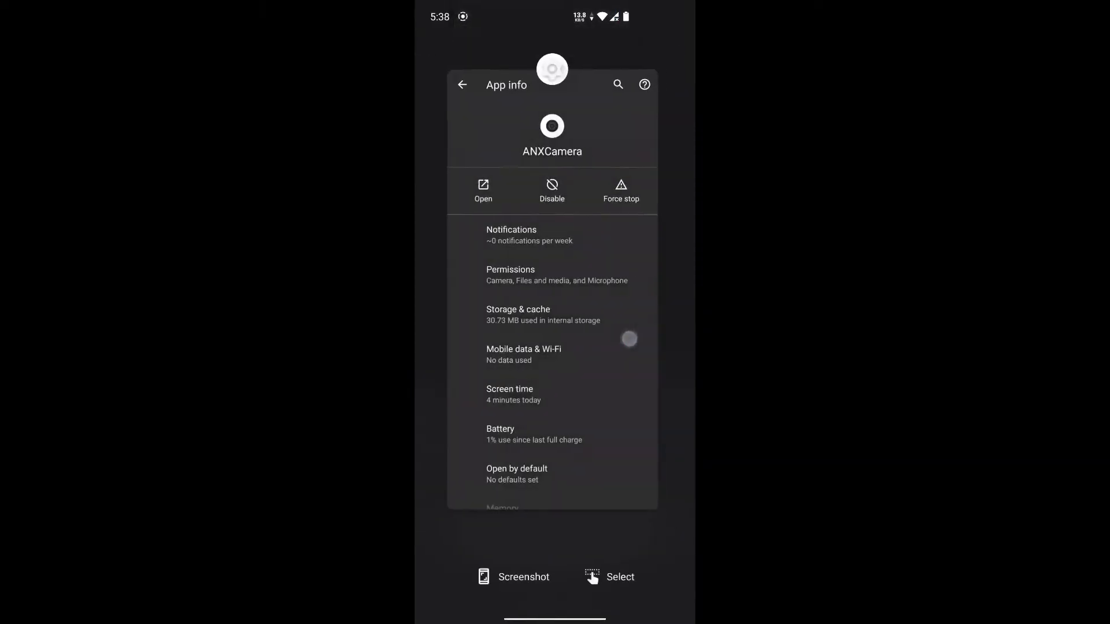
drag(555, 616, 555, 405)
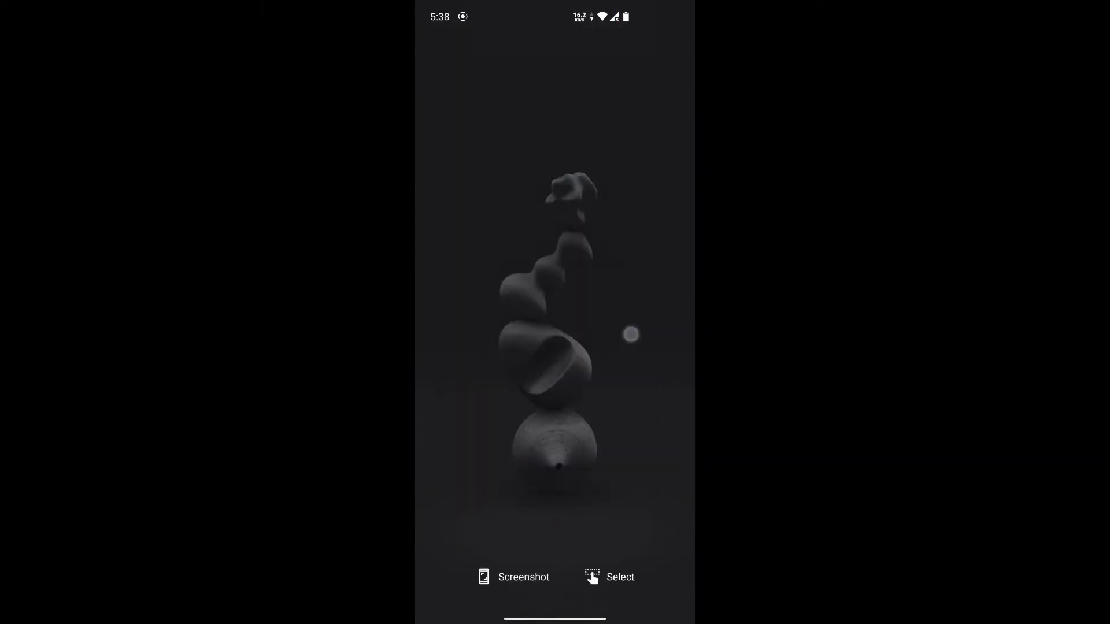
click(503, 421)
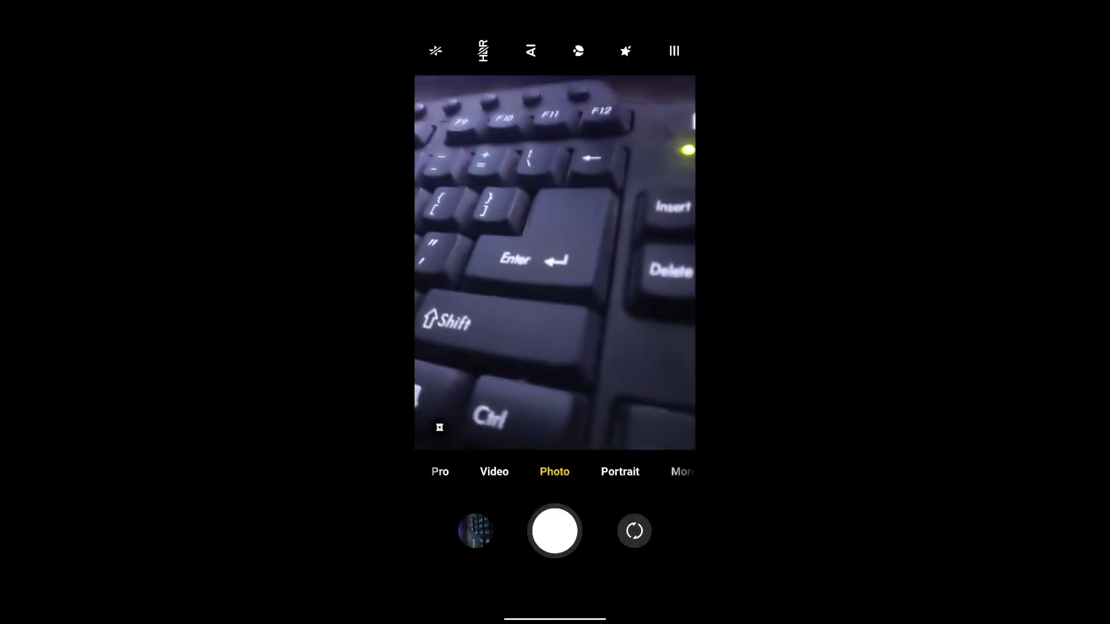
click(494, 472)
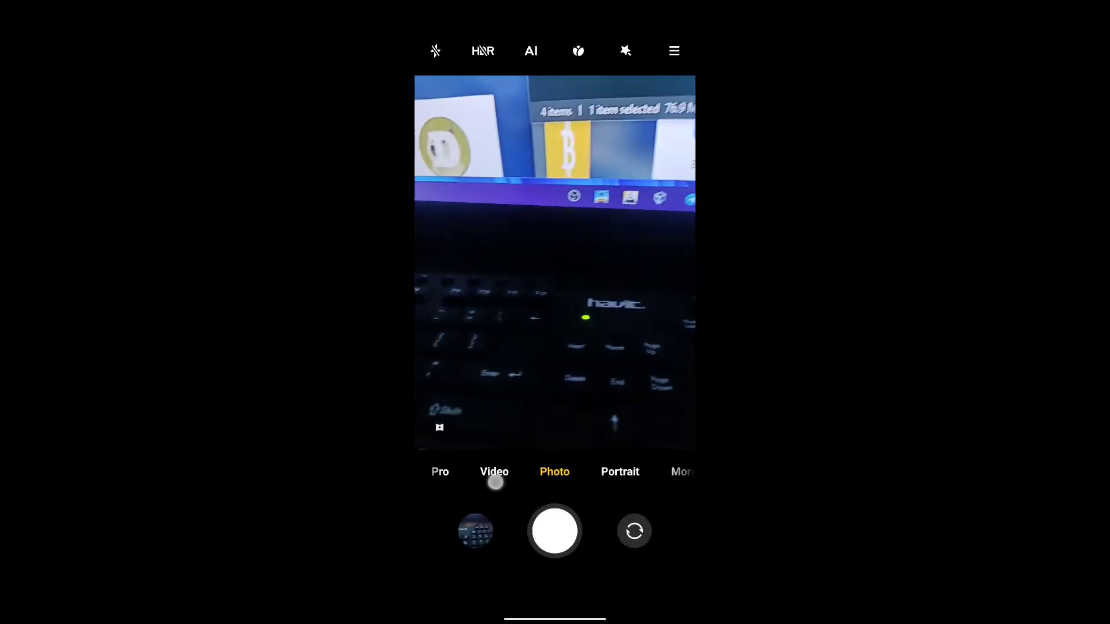
click(674, 51)
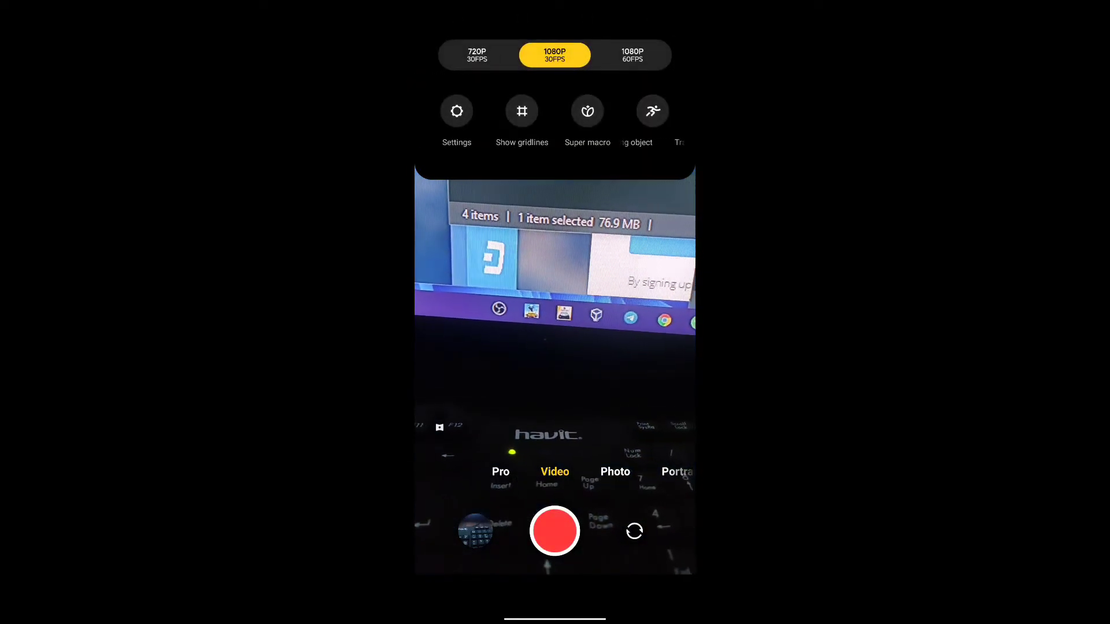
click(633, 55)
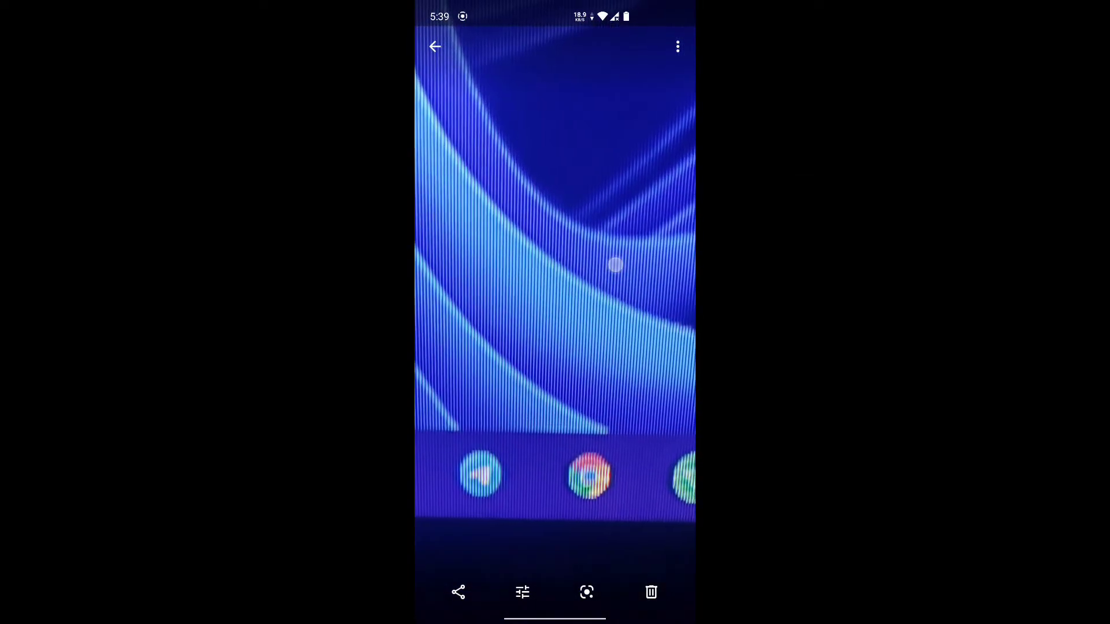
- Take a Portrait-mode photo of the keyboard, focusing on it in the preview
click(435, 46)
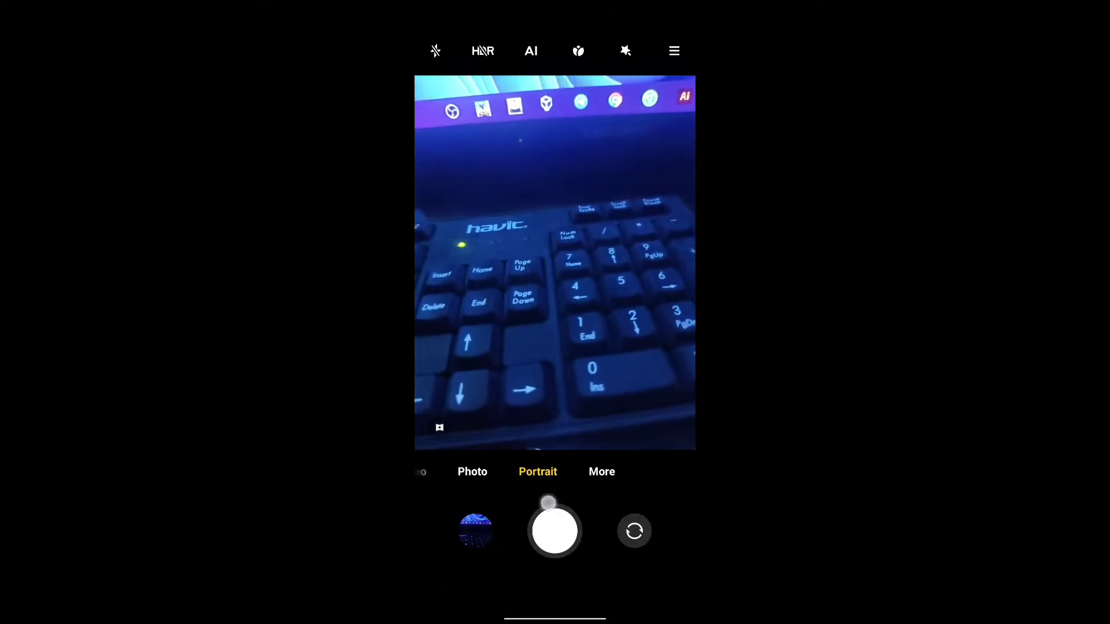
click(568, 539)
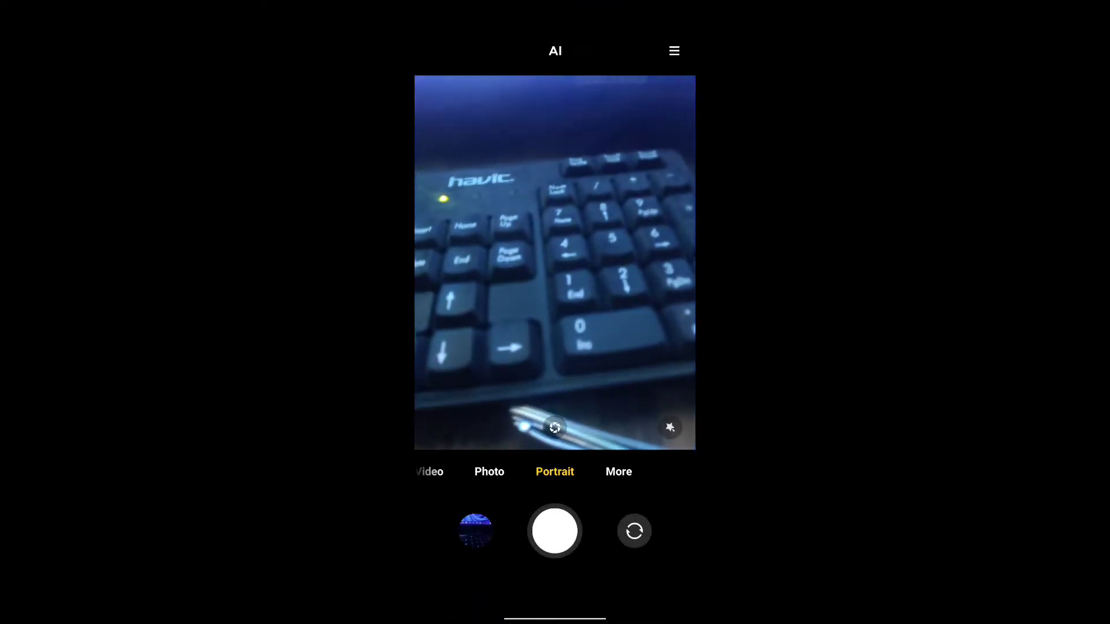
click(625, 358)
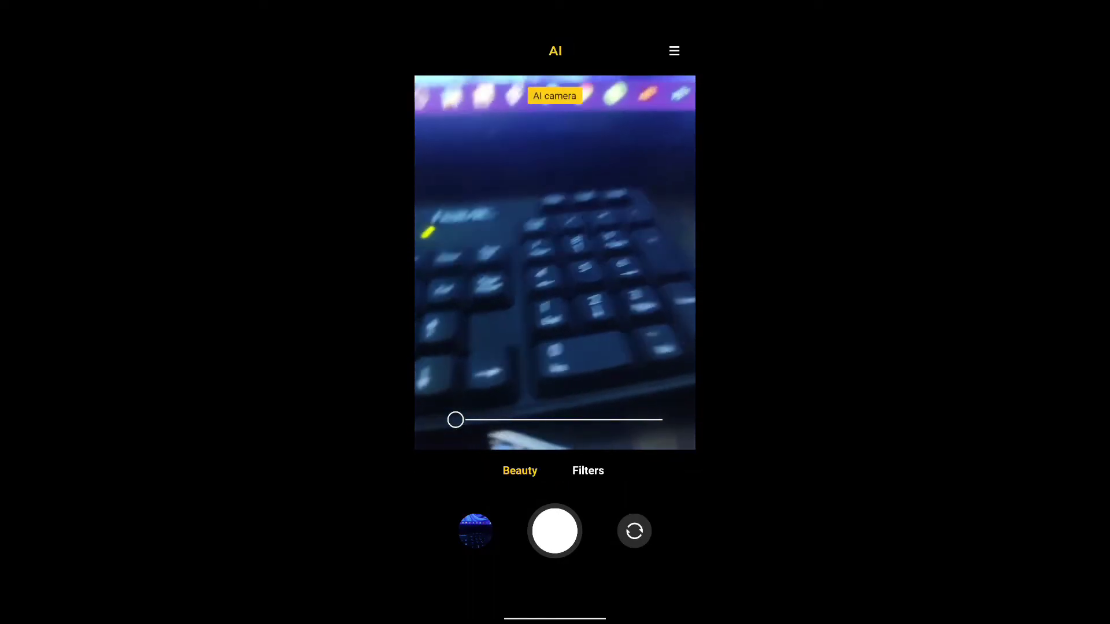
click(679, 379)
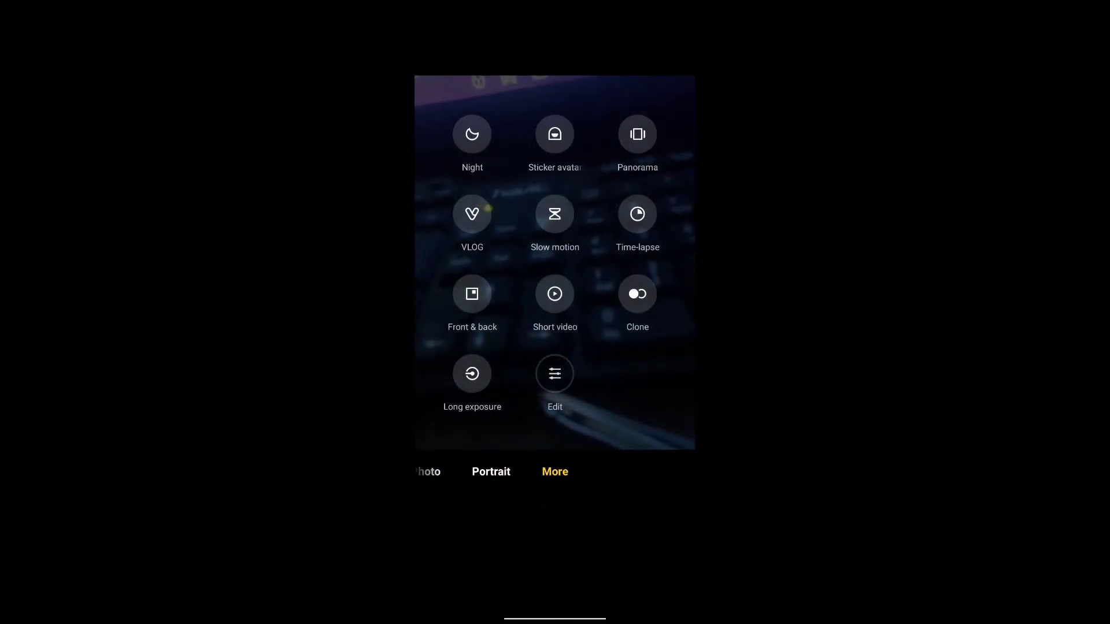
- Capture a Long exposure shot using the Neon trails preset
click(472, 374)
click(598, 418)
click(518, 417)
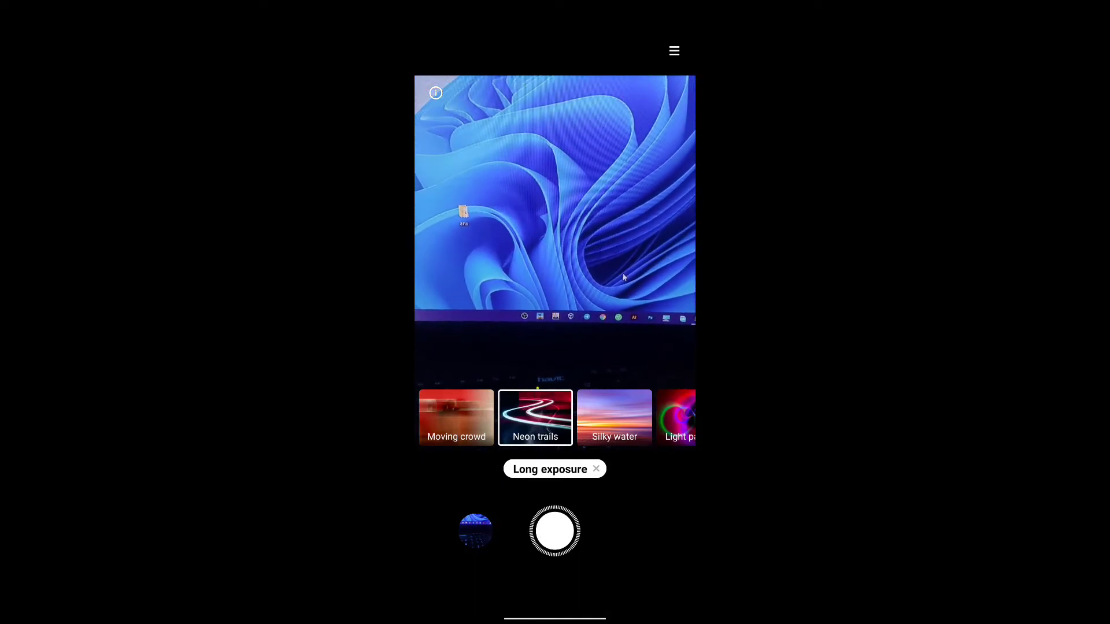
click(555, 531)
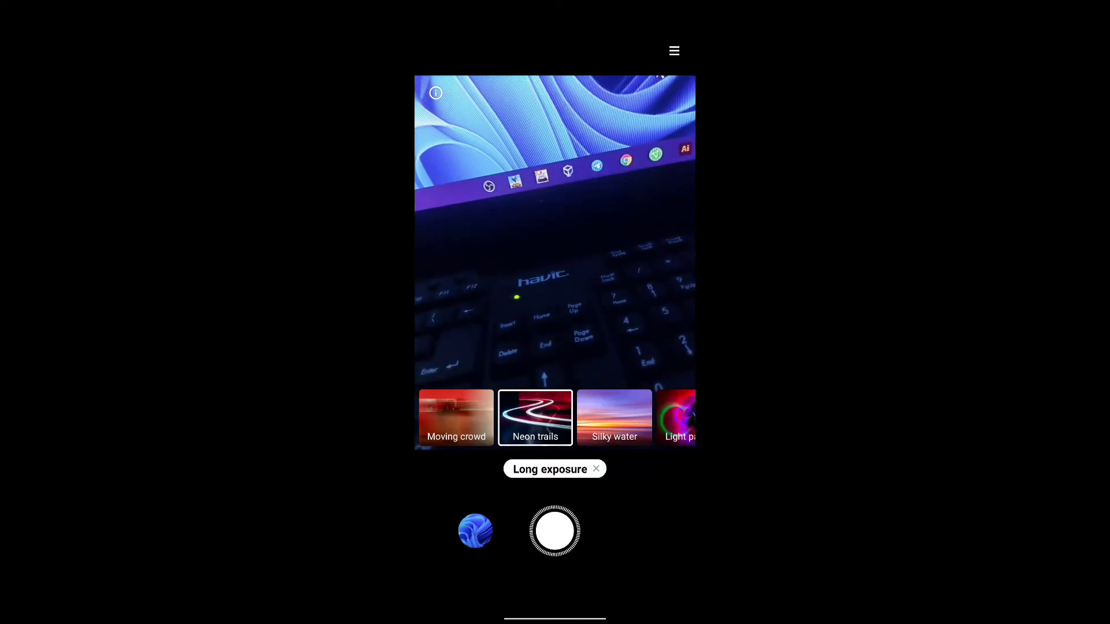
- Leave Long exposure and bring up the additional camera modes list
drag(691, 501, 631, 501)
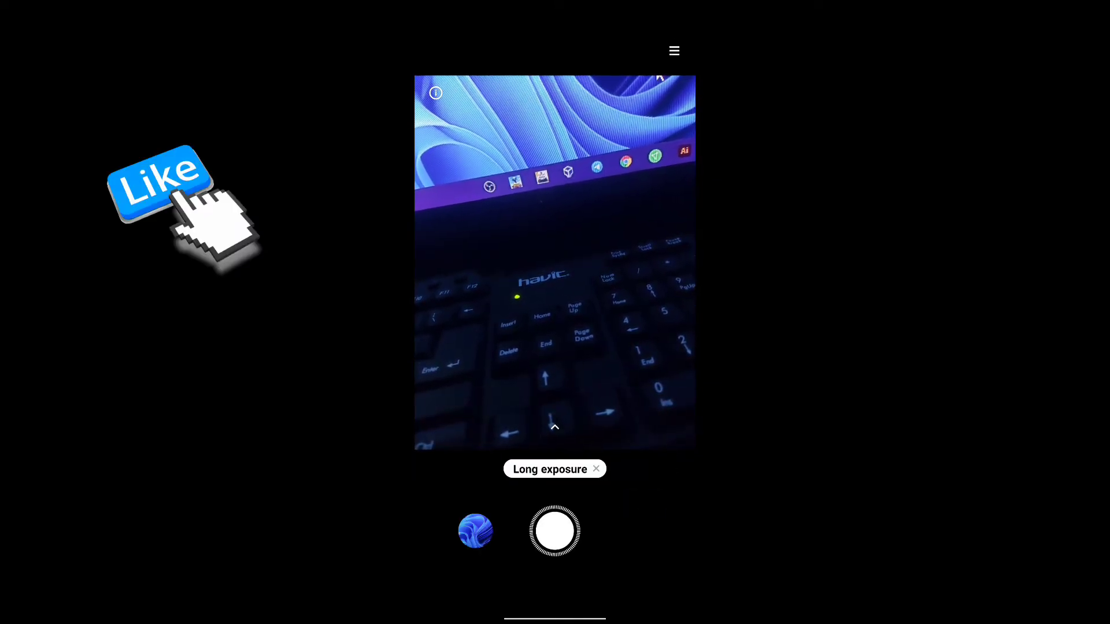
click(596, 469)
click(681, 472)
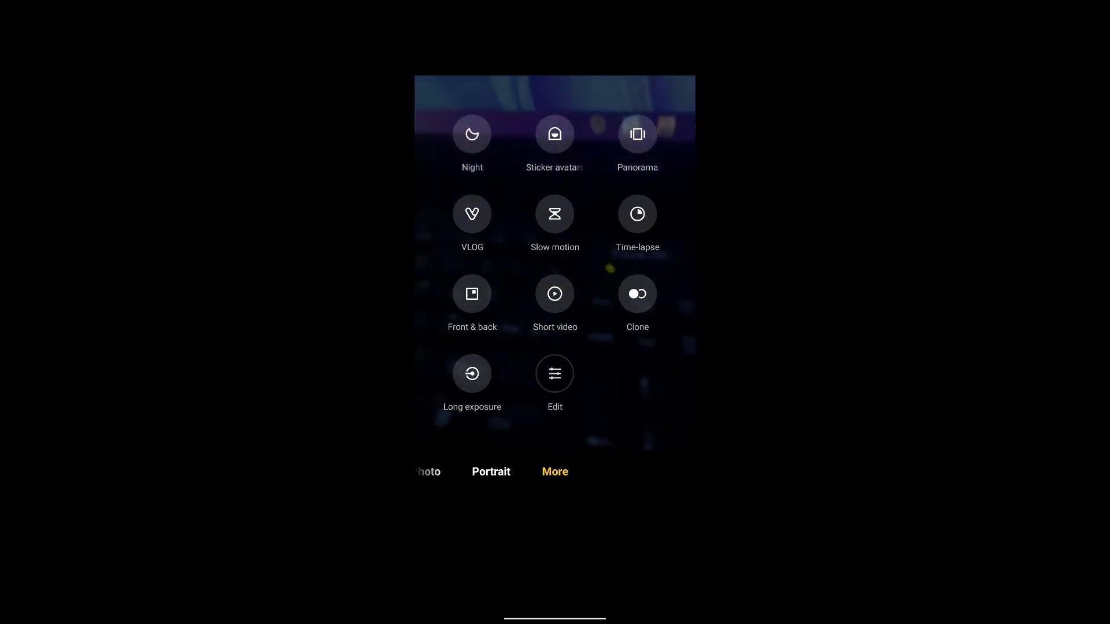
- Record a Front & back dual-camera clip, then bring up Slow motion's 120 FPS / 720p options
click(473, 294)
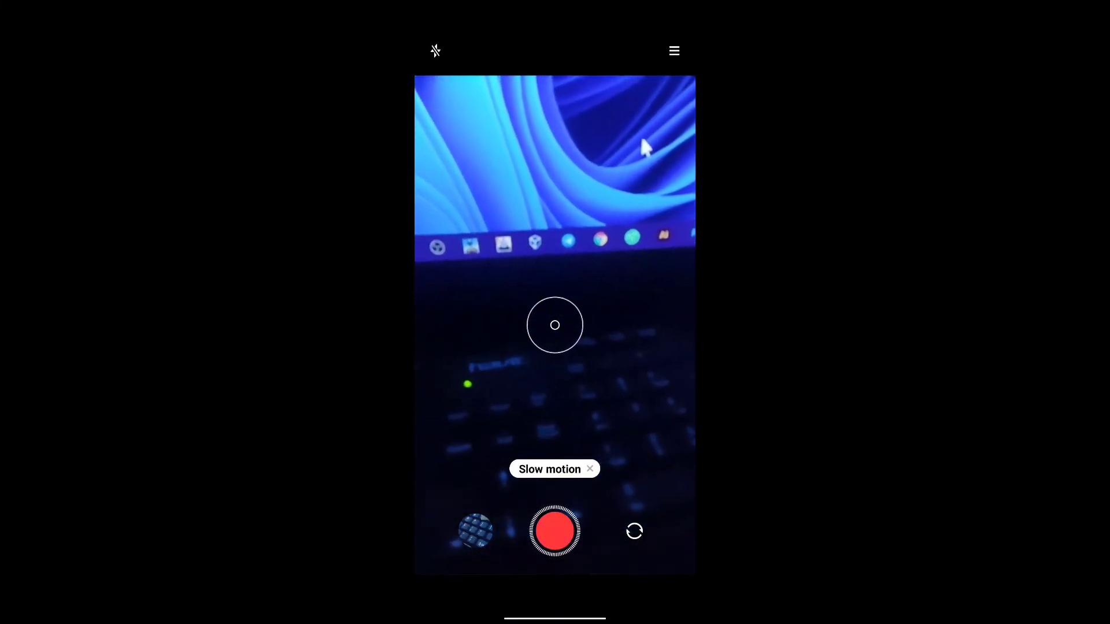
click(665, 47)
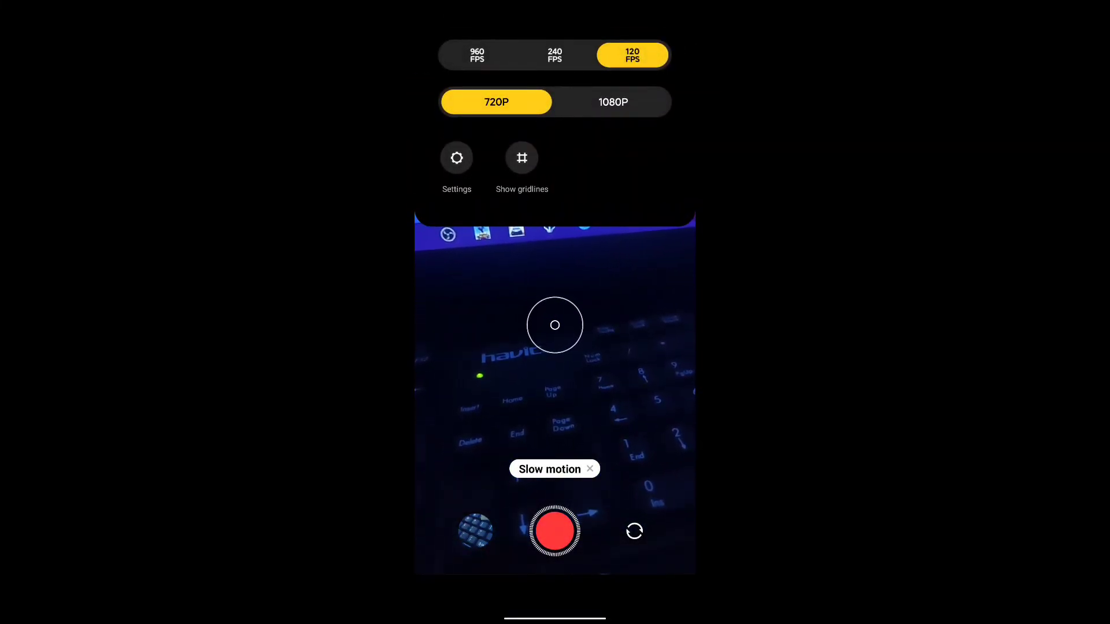